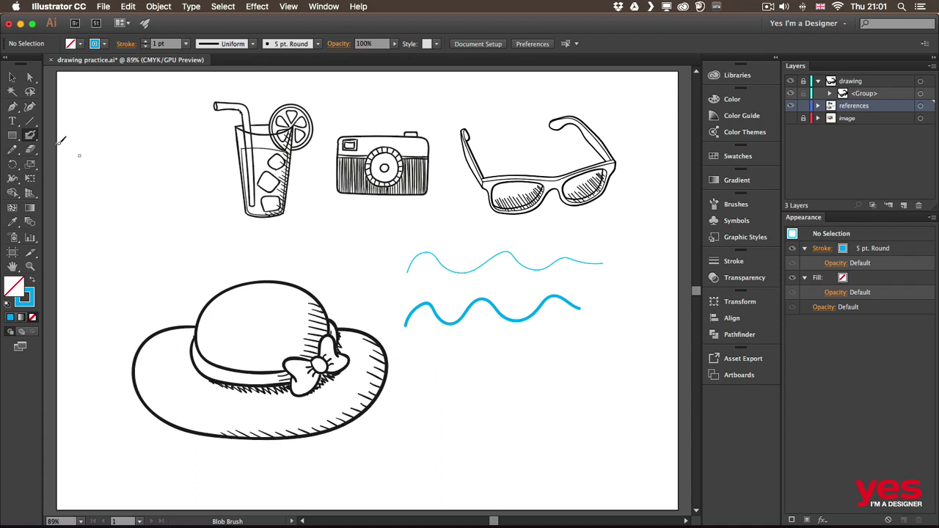
# Configure the Blob Brush with a 64 pt size controlled by Pressure and a 41 pt variation
pyautogui.click(31, 138)
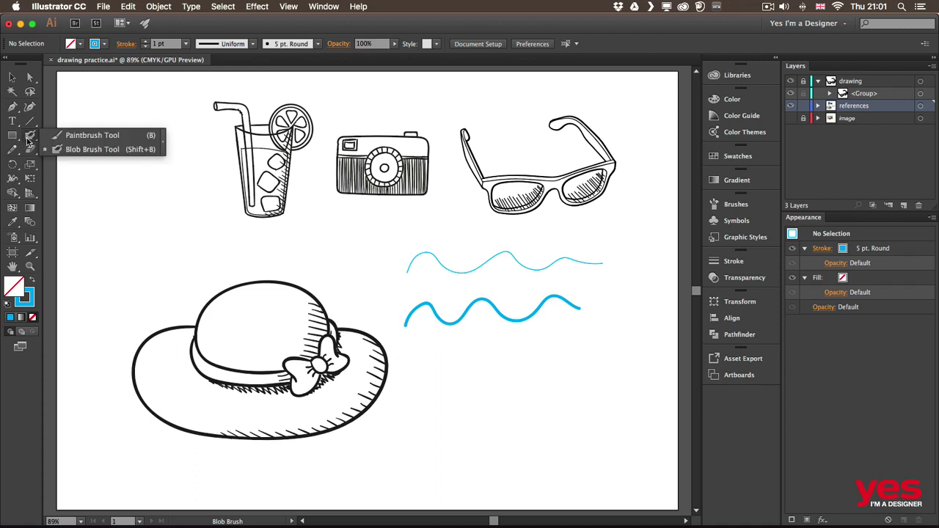
pyautogui.hotkey('shift', 'b')
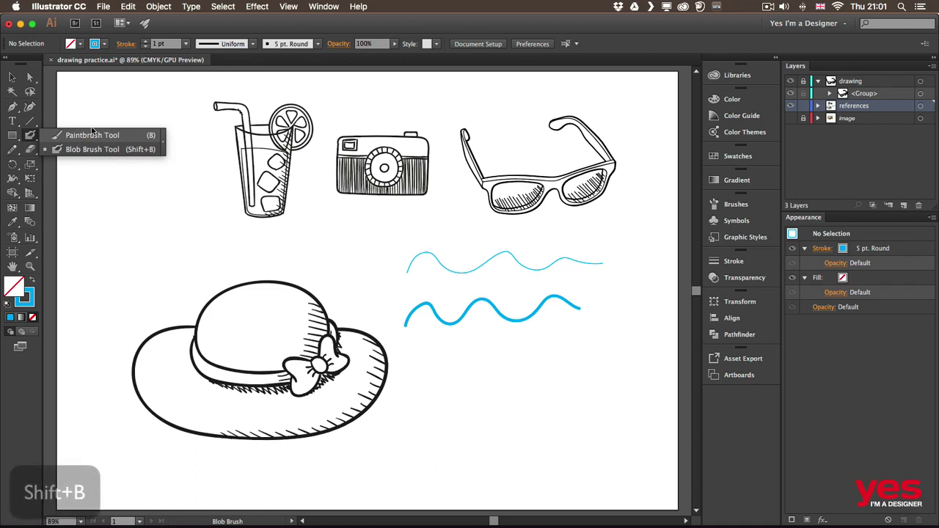
pyautogui.click(133, 150)
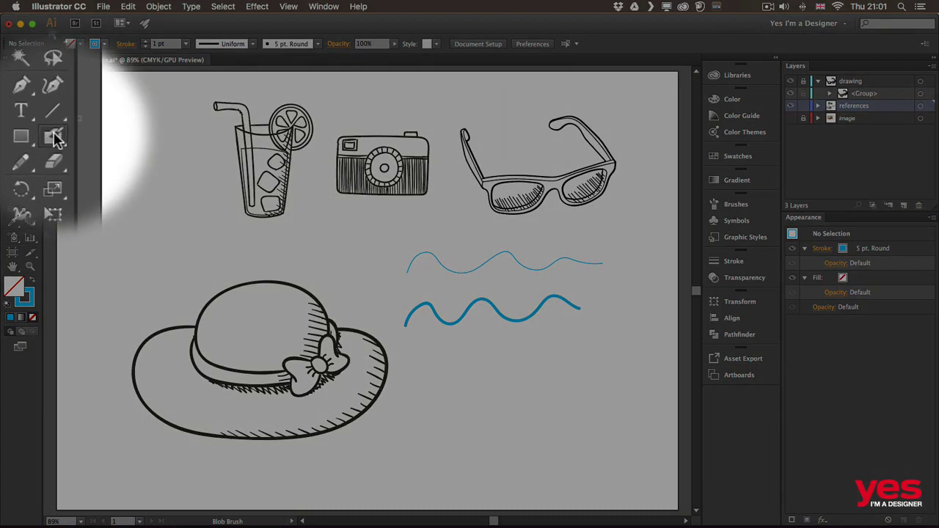
pyautogui.doubleClick(30, 135)
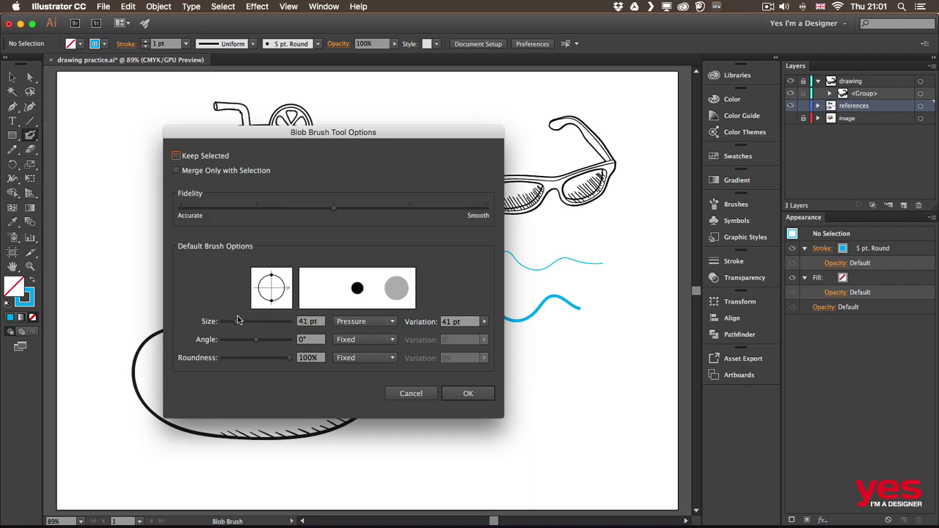
pyautogui.moveTo(235, 321); pyautogui.dragTo(236, 323)
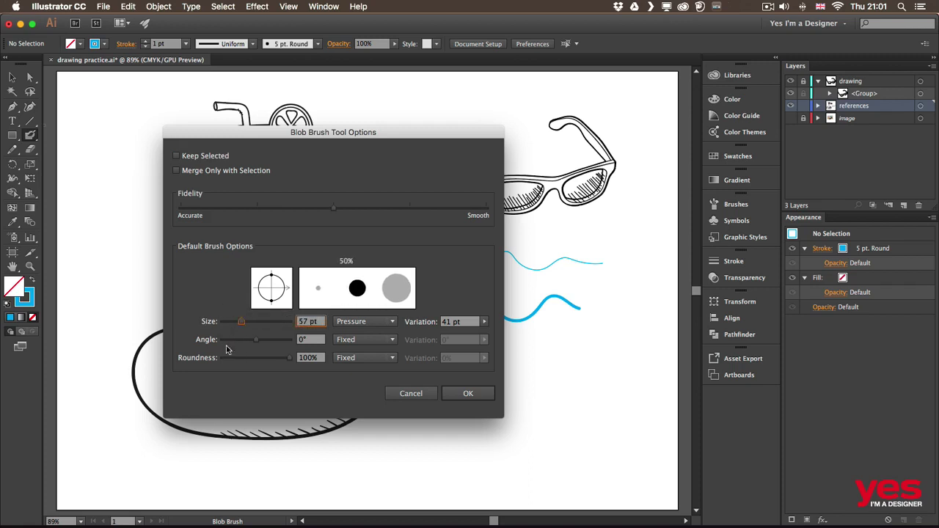
pyautogui.click(366, 324)
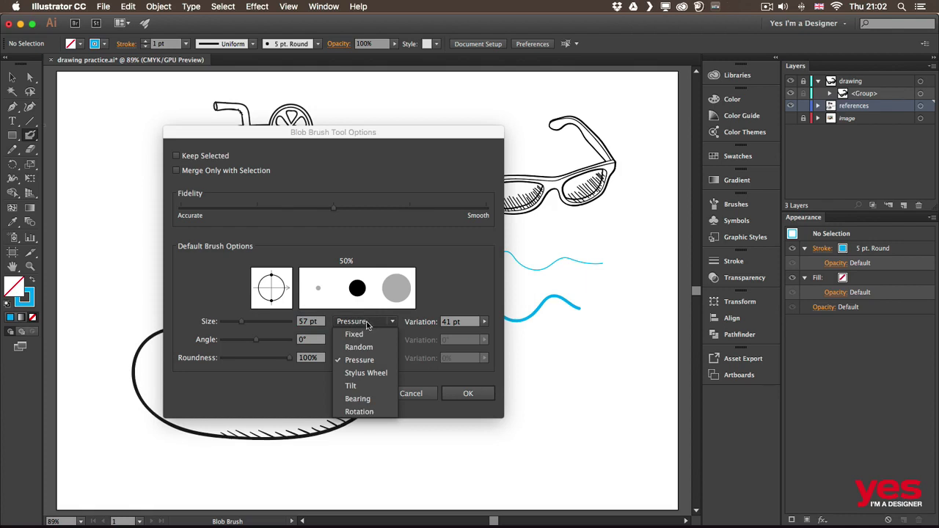
pyautogui.click(355, 334)
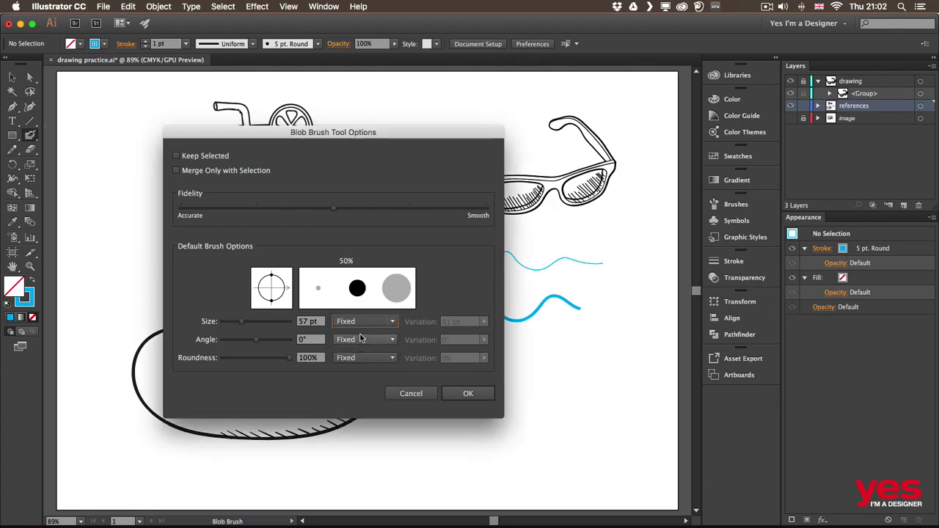
pyautogui.moveTo(239, 323); pyautogui.dragTo(243, 322)
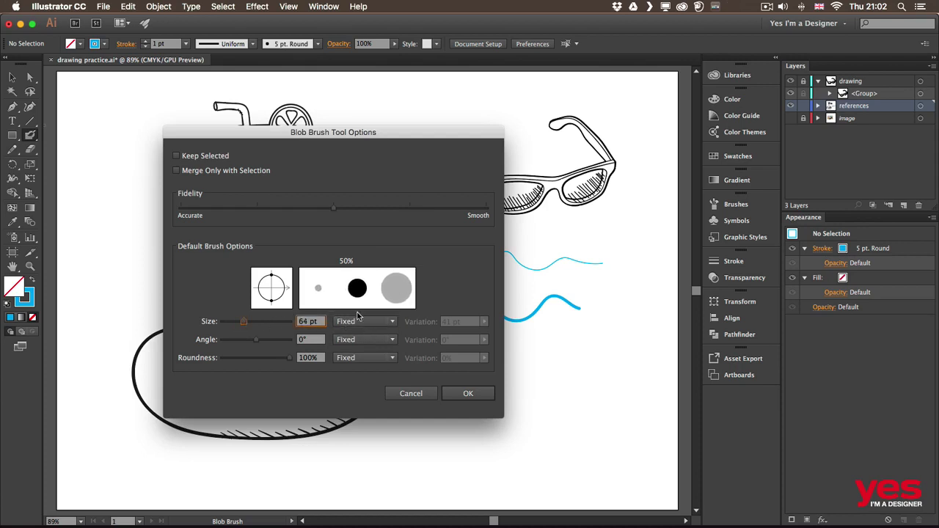
pyautogui.click(365, 321)
pyautogui.click(364, 360)
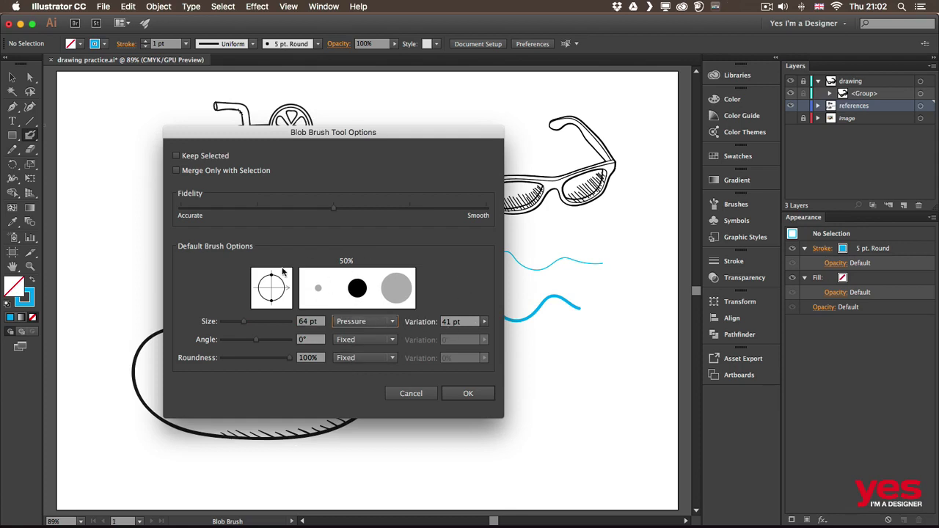
pyautogui.click(465, 394)
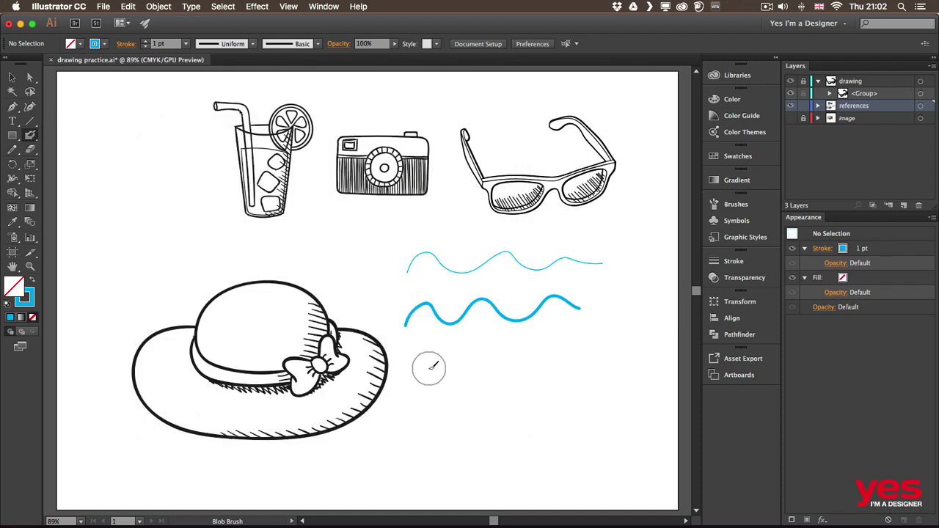
# Paint a solid blue blob about 159 by 55 mm below the wavy lines and compare its appearance with both lines
pyautogui.moveTo(429, 369)
pyautogui.mouseDown()
pyautogui.moveTo(458, 371)
pyautogui.moveTo(471, 360)
pyautogui.moveTo(487, 379)
pyautogui.moveTo(519, 366)
pyautogui.moveTo(526, 387)
pyautogui.moveTo(539, 364)
pyautogui.moveTo(577, 379)
pyautogui.moveTo(583, 354)
pyautogui.moveTo(614, 380)
pyautogui.moveTo(623, 354)
pyautogui.moveTo(647, 358)
pyautogui.mouseUp()
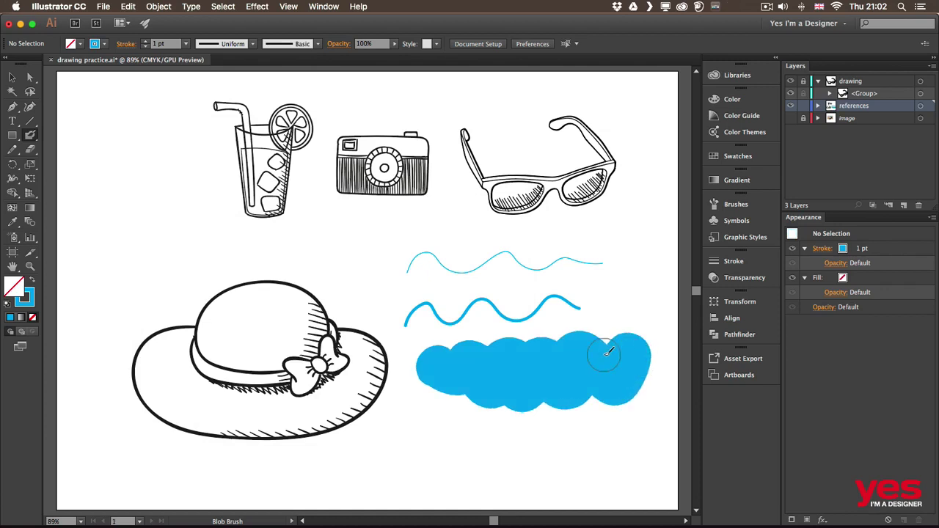
pyautogui.press('v')
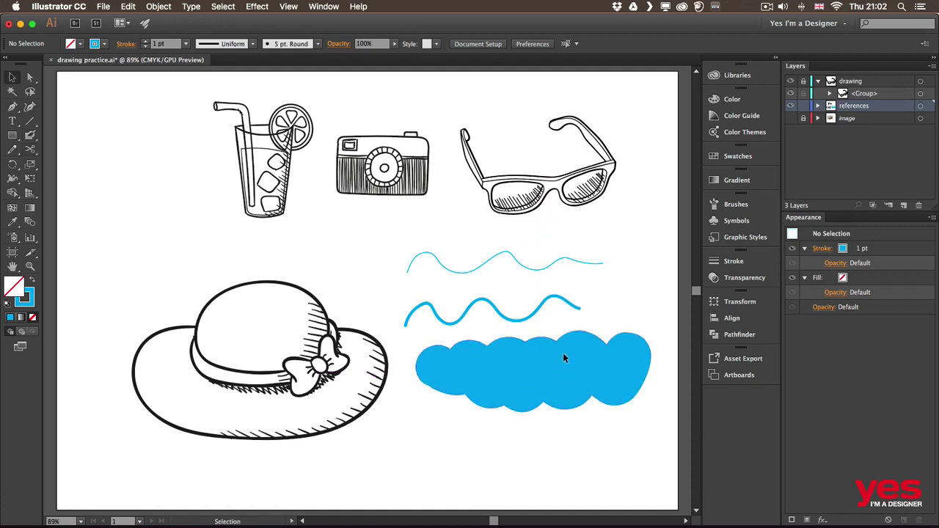
pyautogui.click(559, 357)
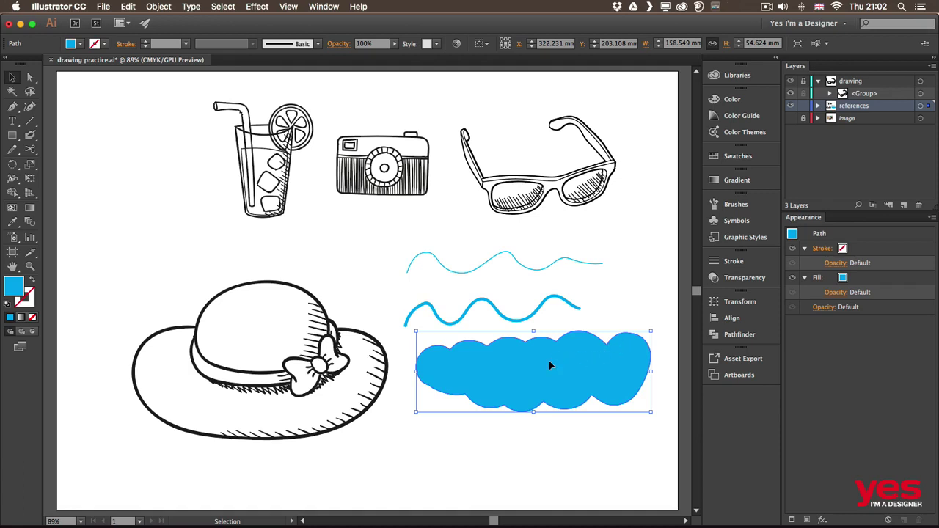
pyautogui.click(484, 308)
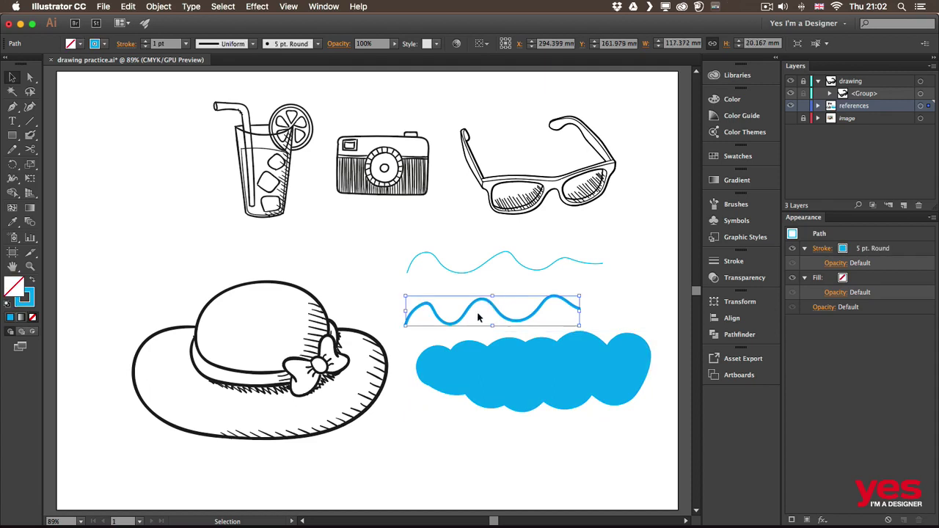
pyautogui.click(479, 265)
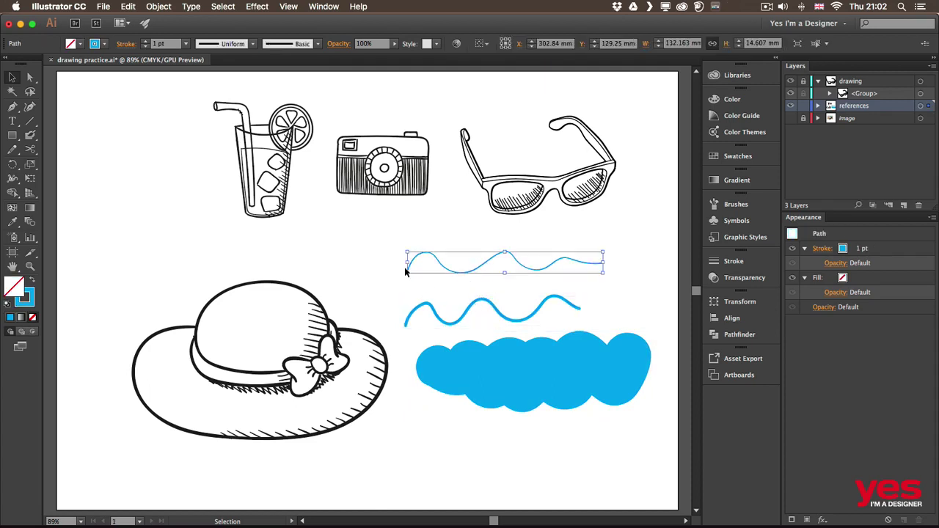
# Move the blue blob slightly down and to the left, away from the thick wavy line, and deselect it
pyautogui.click(504, 367)
pyautogui.moveTo(504, 367); pyautogui.dragTo(496, 379)
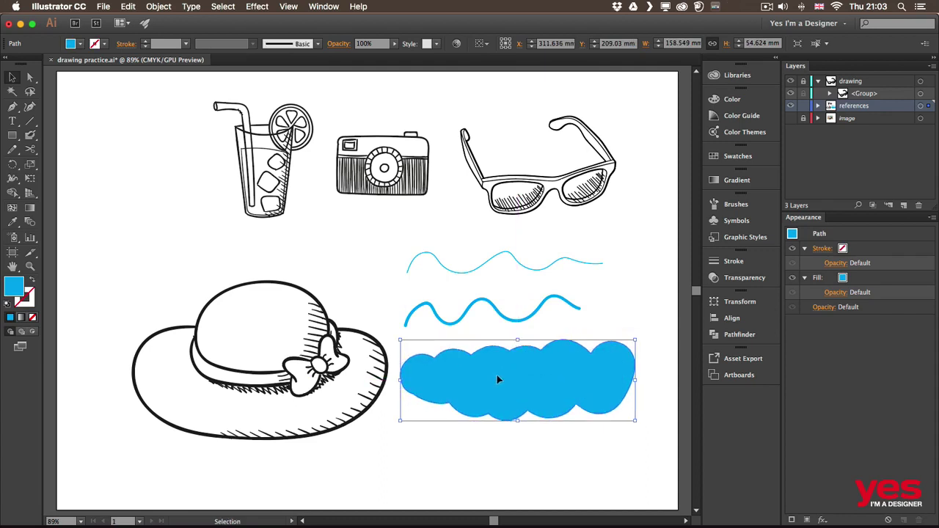
pyautogui.click(602, 311)
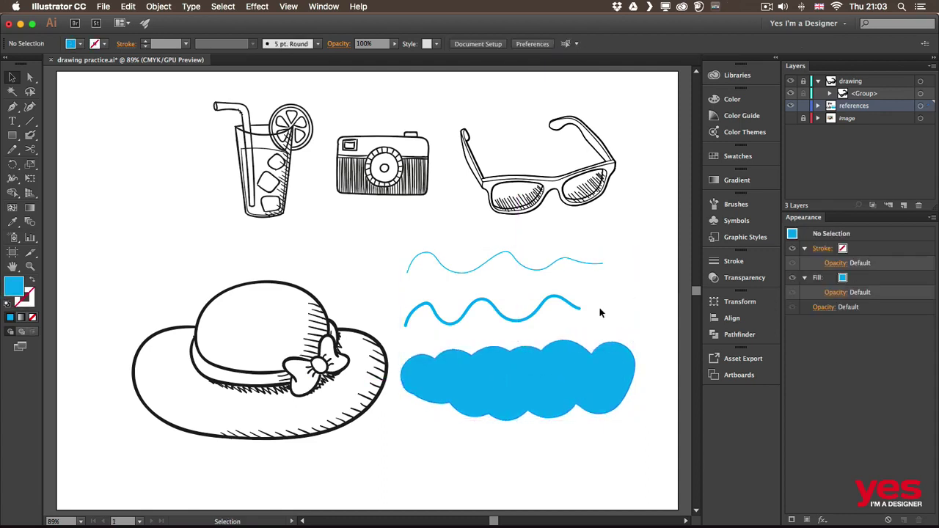
# Change the blob's fill to yellow and the stroke of both wavy lines to the same yellow
pyautogui.click(500, 353)
pyautogui.click(76, 44)
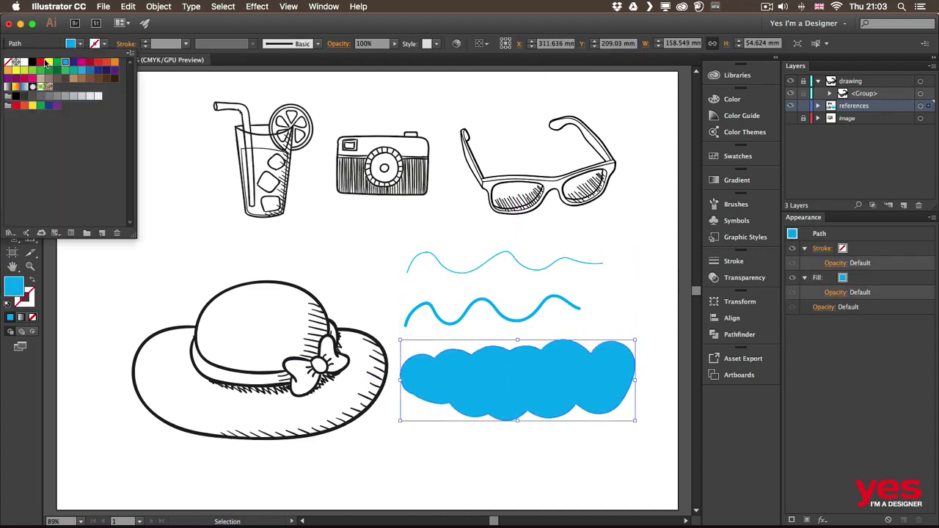
pyautogui.click(54, 65)
pyautogui.click(498, 319)
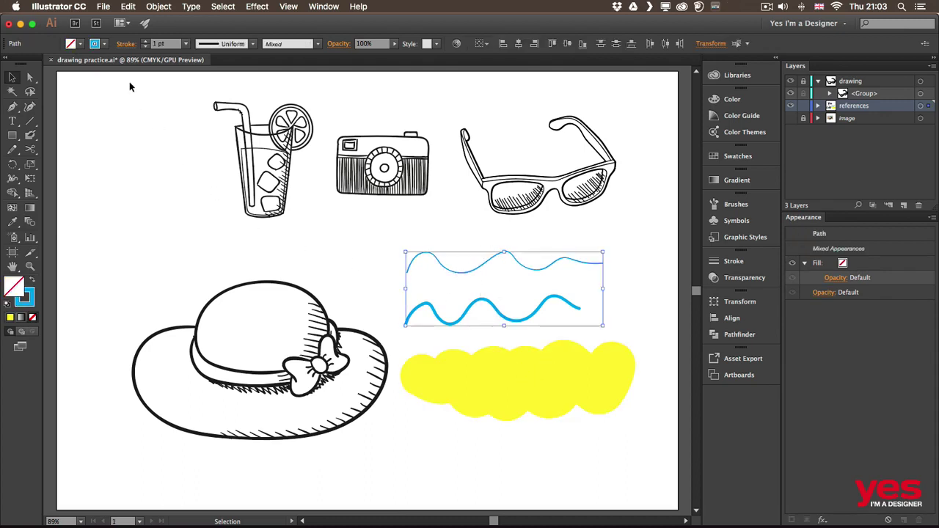
pyautogui.click(103, 44)
pyautogui.click(49, 65)
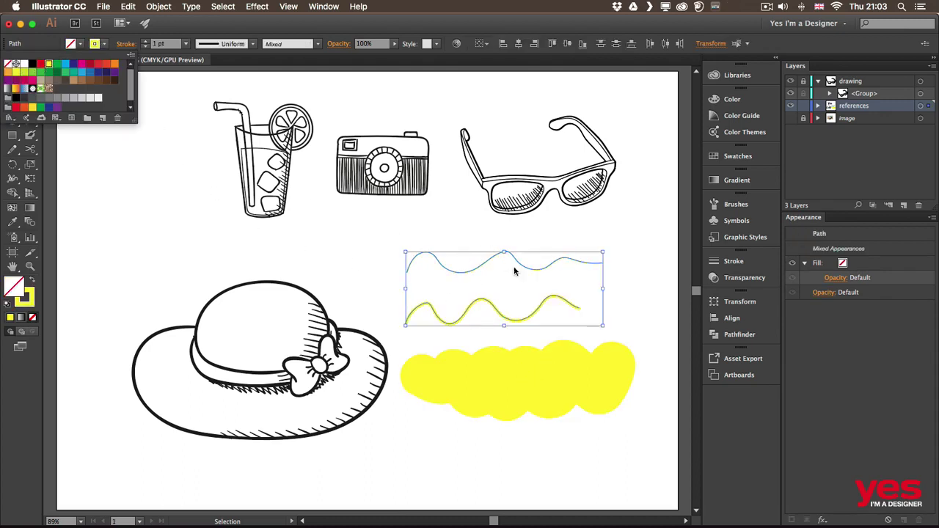
pyautogui.click(616, 293)
# Examine the anchor points of the two wavy lines and of the yellow blob with Direct Selection
pyautogui.click(555, 301)
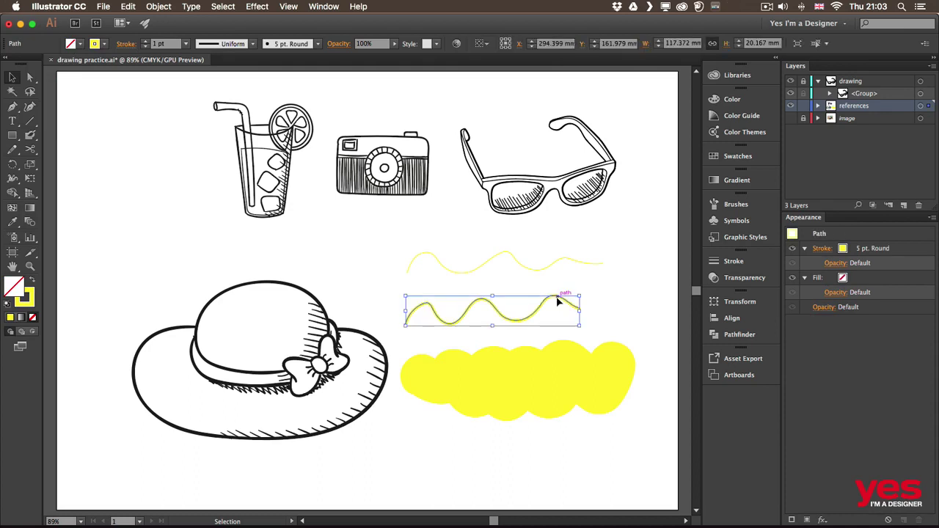
pyautogui.press('a')
pyautogui.click(529, 269)
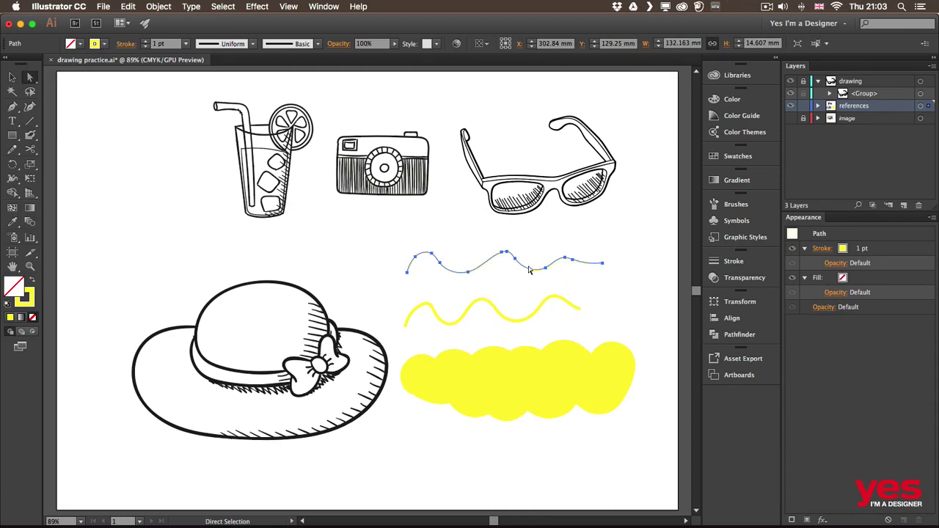
pyautogui.click(497, 308)
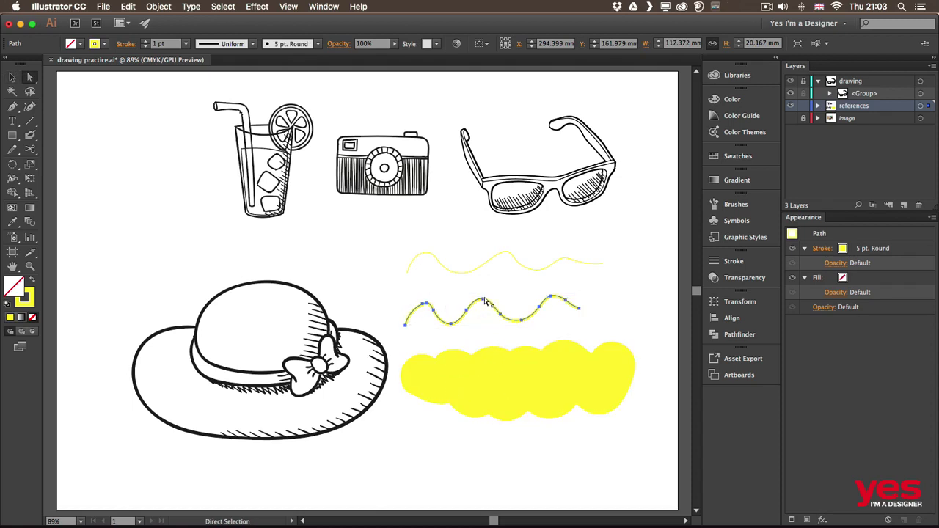
pyautogui.click(502, 375)
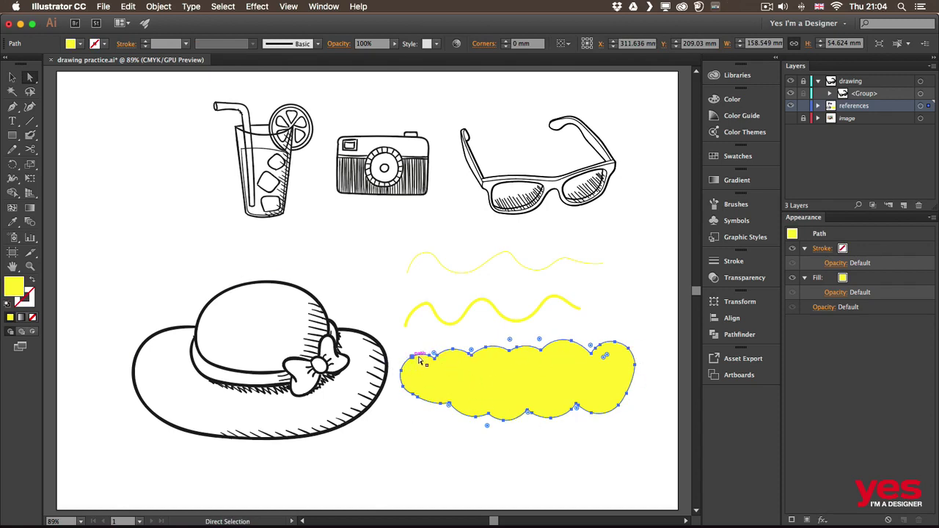
# Delete both yellow wavy lines and the yellow blob beside the hat
pyautogui.press('v')
pyautogui.click(639, 301)
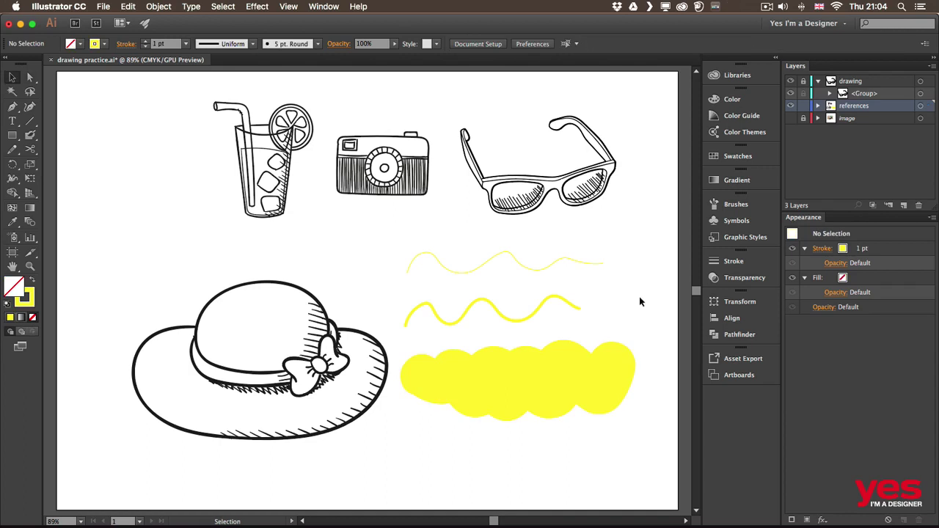
pyautogui.moveTo(617, 253); pyautogui.dragTo(492, 400)
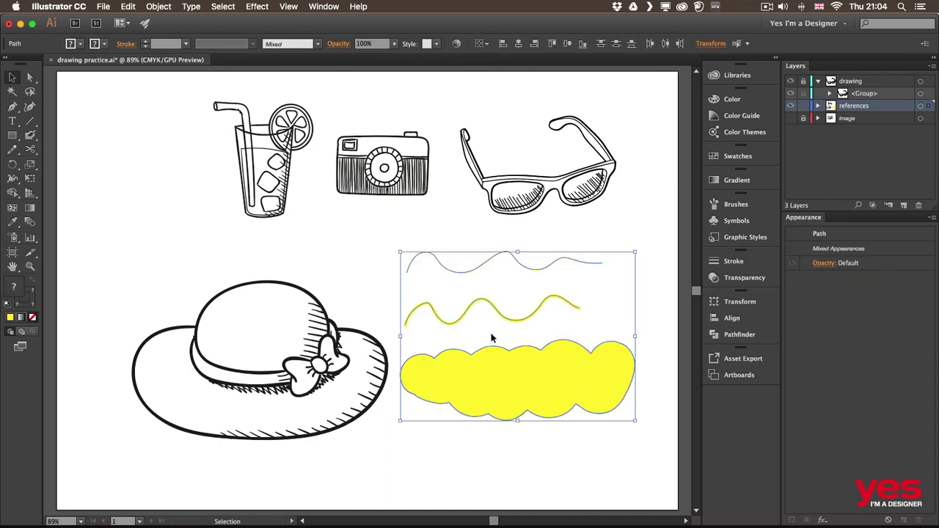
pyautogui.press('Delete')
# Reduce the Blob Brush size and paint overlapping yellow scribbles beside the hat, plus a separate yellow scribble to their right
pyautogui.hotkey('shift', 'b')
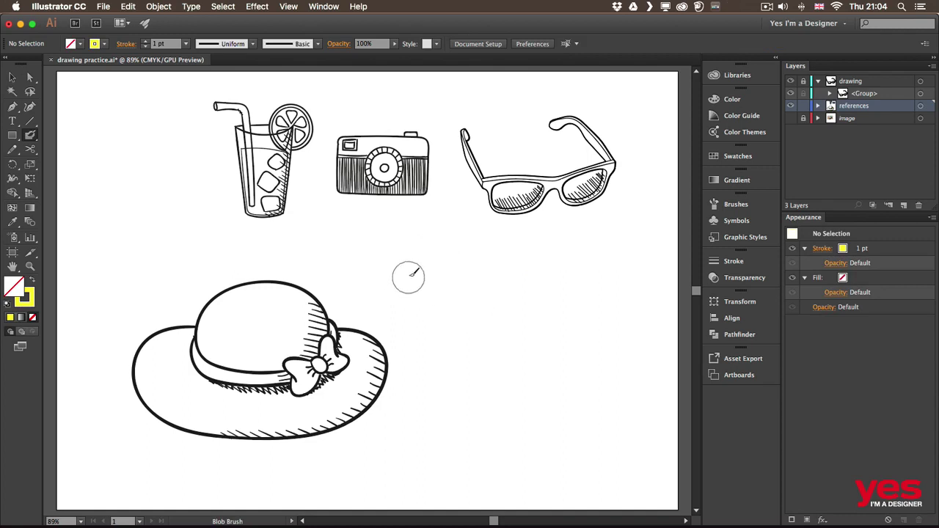
pyautogui.press('[')
pyautogui.press('[')
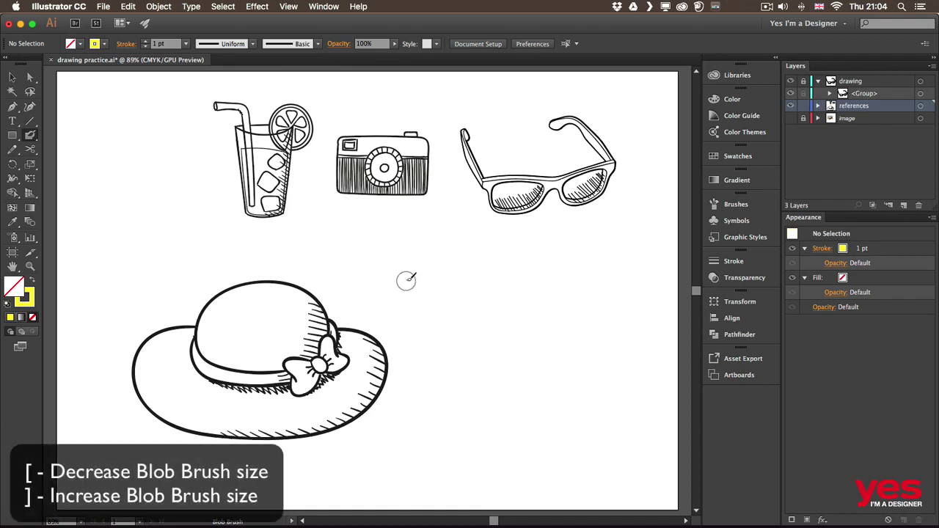
pyautogui.press(']')
pyautogui.moveTo(408, 289)
pyautogui.mouseDown()
pyautogui.moveTo(457, 253)
pyautogui.moveTo(460, 338)
pyautogui.moveTo(528, 310)
pyautogui.moveTo(569, 381)
pyautogui.mouseUp()
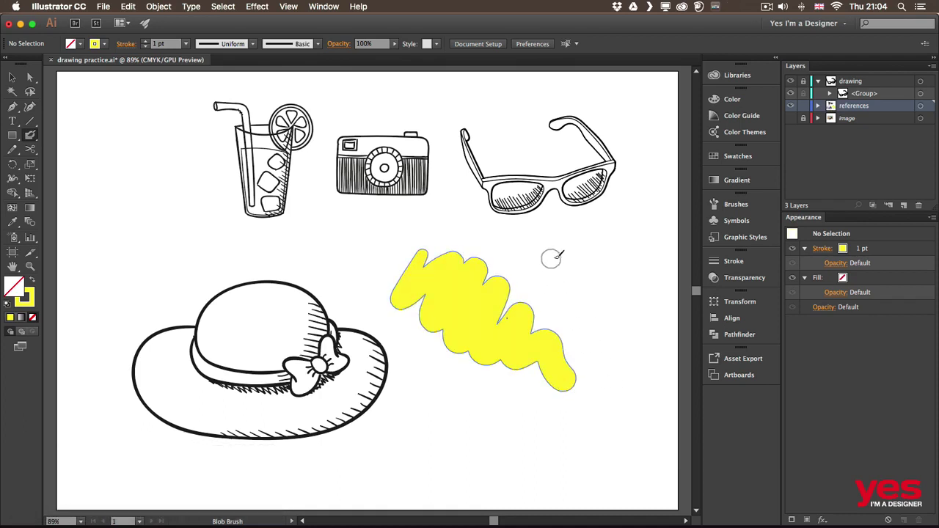
pyautogui.moveTo(561, 253)
pyautogui.mouseDown()
pyautogui.moveTo(519, 282)
pyautogui.moveTo(564, 314)
pyautogui.moveTo(503, 392)
pyautogui.moveTo(544, 360)
pyautogui.moveTo(565, 383)
pyautogui.moveTo(590, 367)
pyautogui.moveTo(586, 361)
pyautogui.mouseUp()
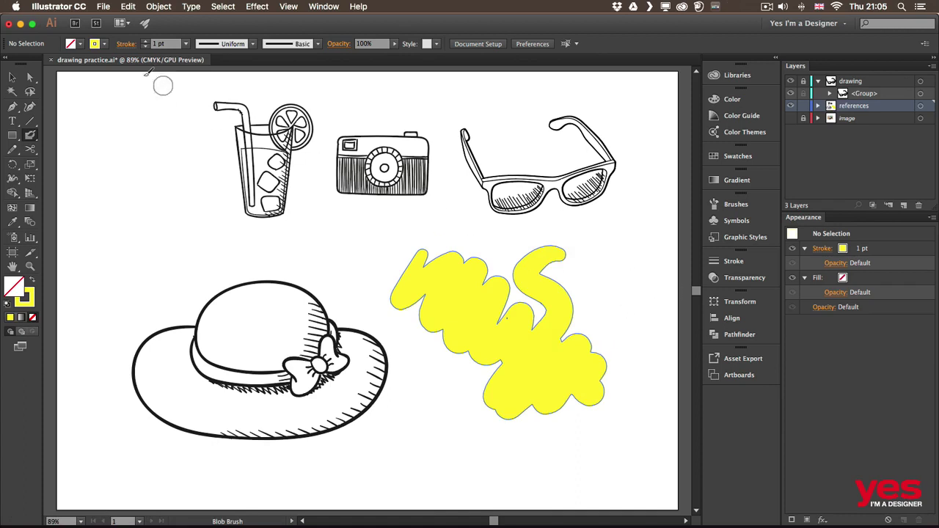
pyautogui.moveTo(633, 262)
pyautogui.mouseDown()
pyautogui.moveTo(625, 271)
pyautogui.moveTo(635, 356)
pyautogui.mouseUp()
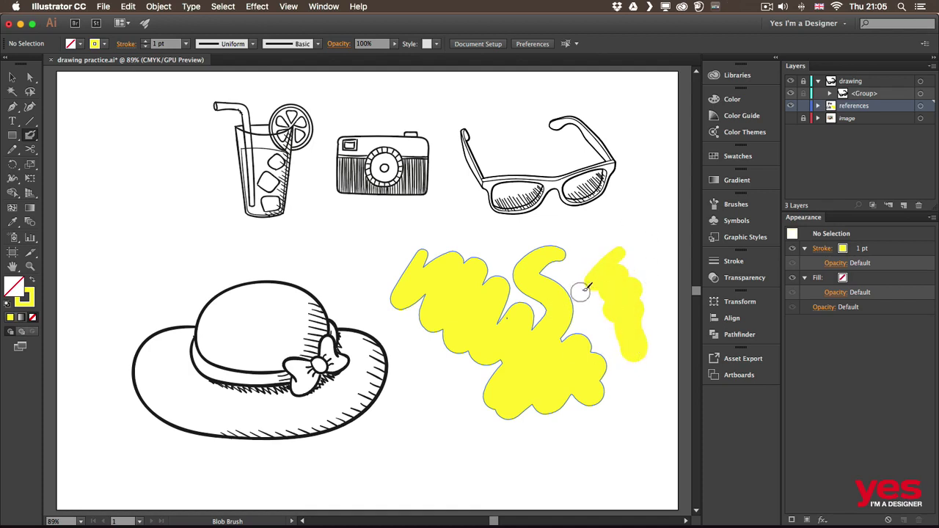
# Select the large yellow scribble and the separate smaller one to check which strokes were merged
pyautogui.press('v')
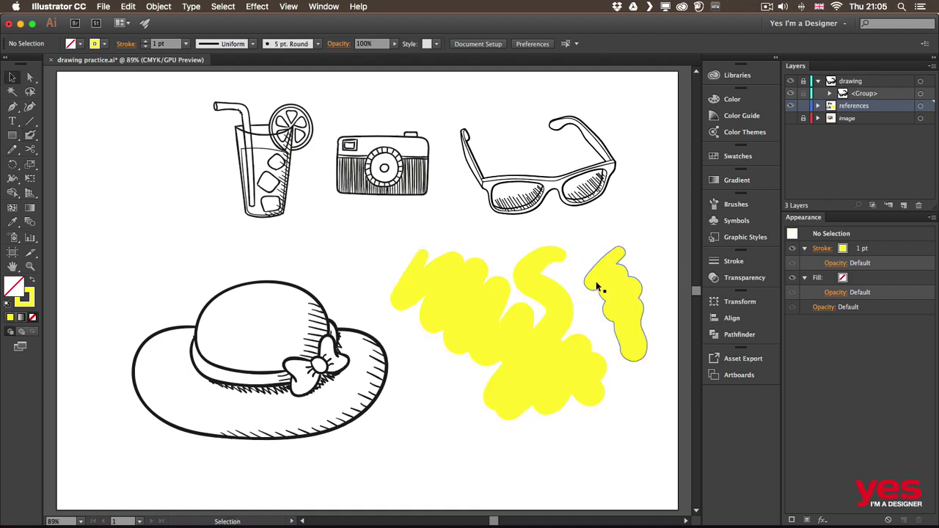
pyautogui.click(565, 303)
pyautogui.click(622, 293)
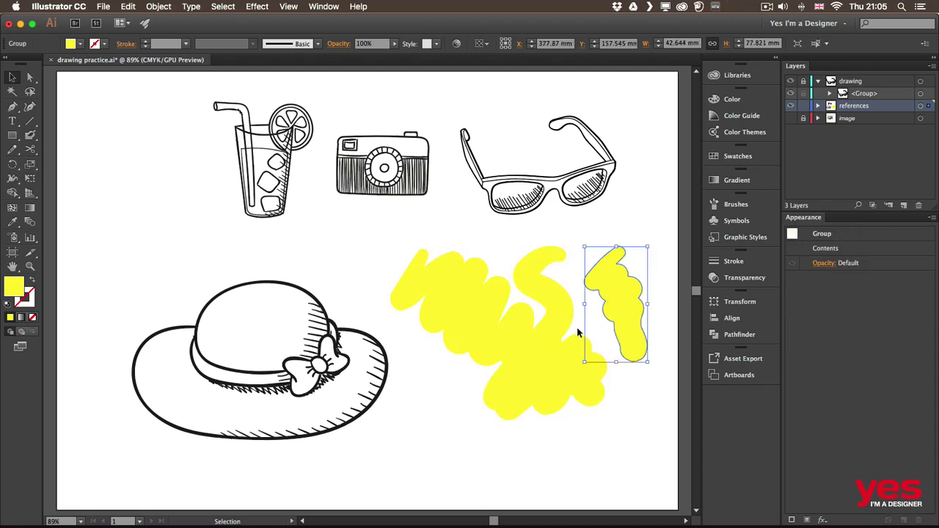
# Clear the selection and set the fill colour to light blue without recolouring the yellow shapes
pyautogui.hotkey('shift', 'b')
pyautogui.press('v')
pyautogui.click(620, 216)
pyautogui.click(82, 44)
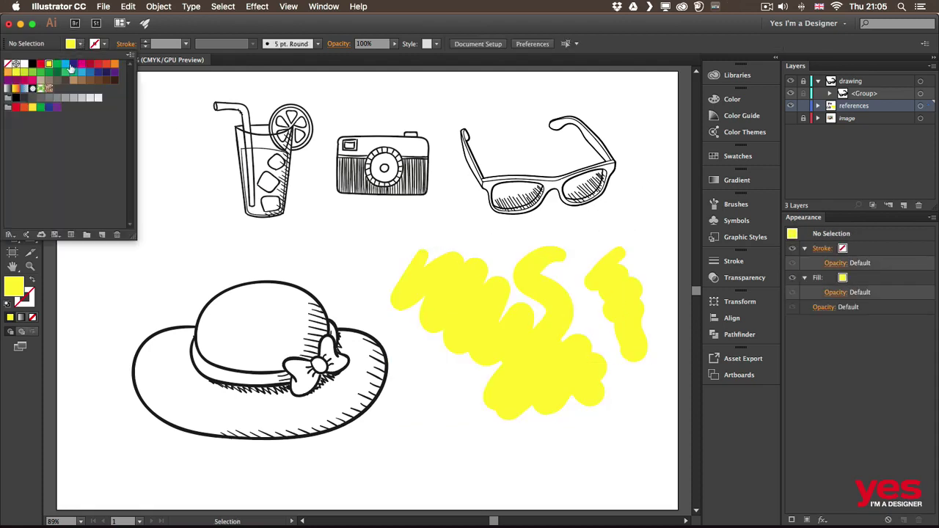
pyautogui.click(65, 64)
pyautogui.click(451, 364)
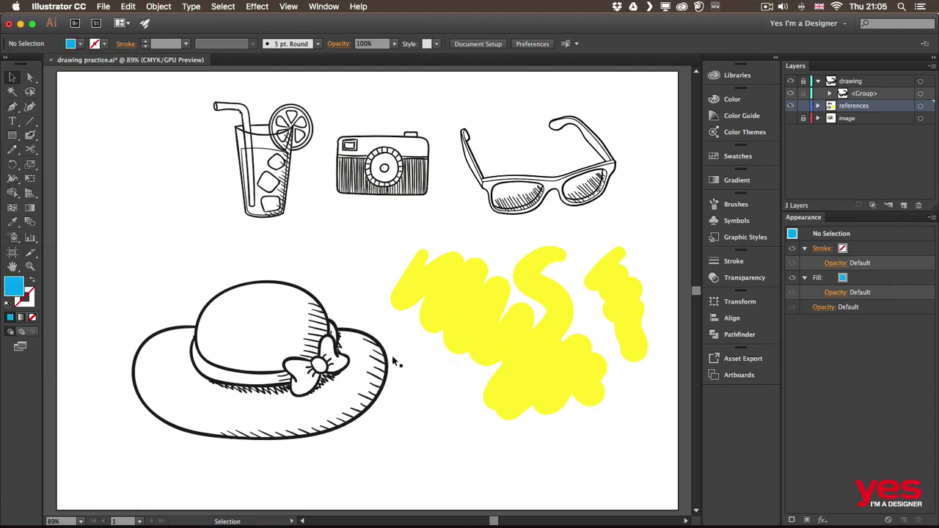
# Paint a light blue Blob Brush scribble across the yellow ones and select each shape to check whether the colours merged
pyautogui.hotkey('shift', 'b')
pyautogui.moveTo(440, 371)
pyautogui.mouseDown()
pyautogui.moveTo(541, 305)
pyautogui.moveTo(644, 281)
pyautogui.moveTo(486, 380)
pyautogui.moveTo(587, 356)
pyautogui.moveTo(592, 393)
pyautogui.mouseUp()
pyautogui.press('v')
pyautogui.click(576, 314)
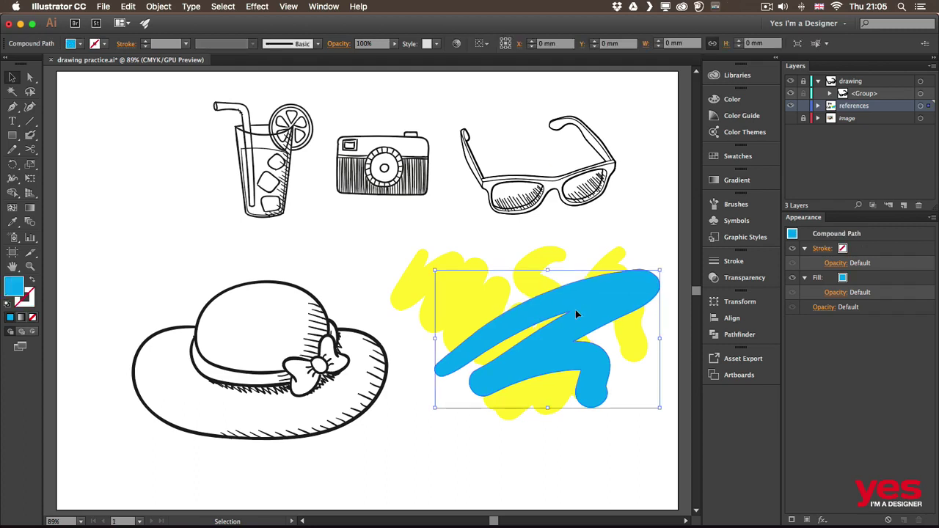
pyautogui.click(464, 266)
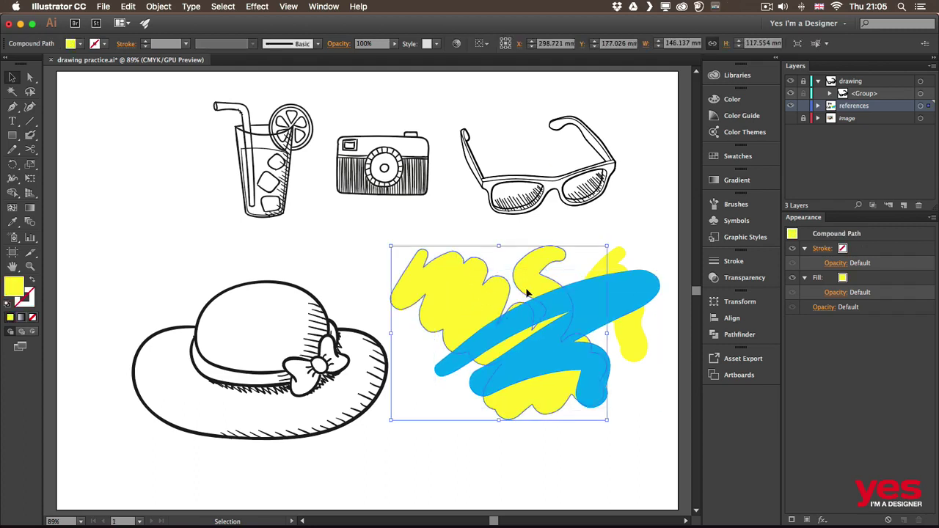
pyautogui.click(625, 330)
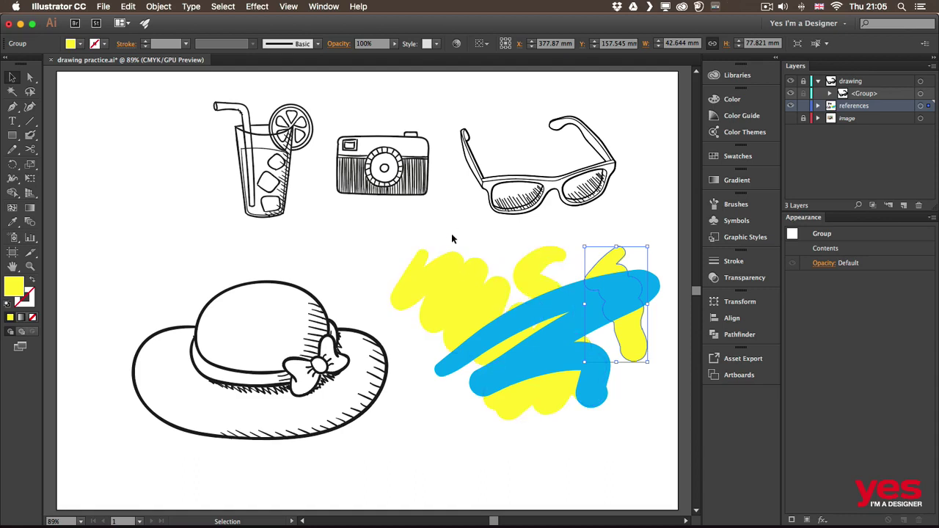
# Delete all the yellow and blue scribbles beside the hat
pyautogui.moveTo(459, 234)
pyautogui.mouseDown()
pyautogui.moveTo(634, 394)
pyautogui.moveTo(608, 394)
pyautogui.mouseUp()
pyautogui.press('Delete')
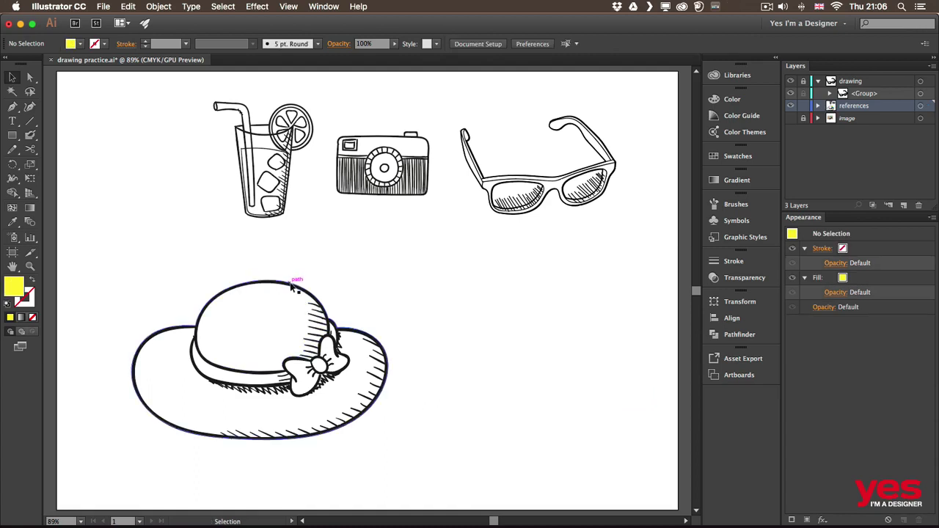
# Move the hat drawing slightly up and to the right, and lock it
pyautogui.moveTo(318, 287); pyautogui.dragTo(350, 273)
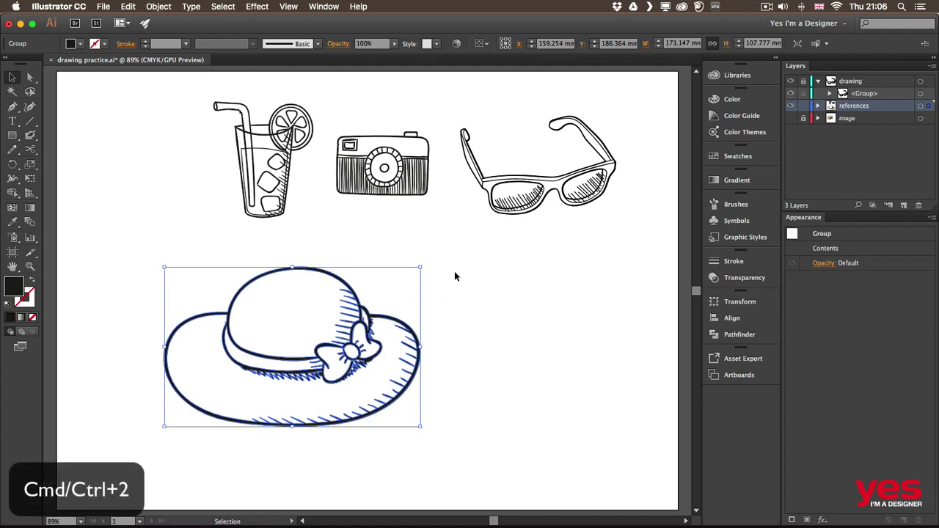
pyautogui.press('super+2')
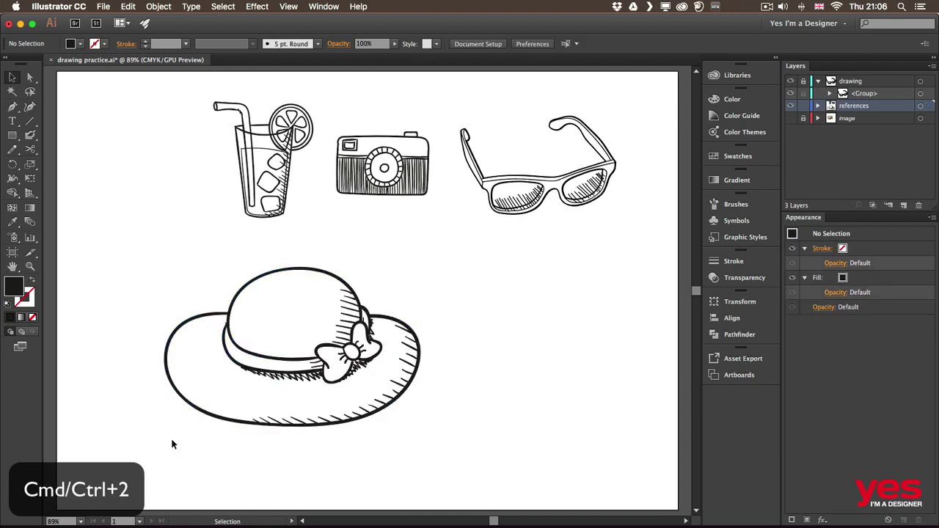
# Choose the Blob Brush and set the fill colour to red
pyautogui.click(30, 135)
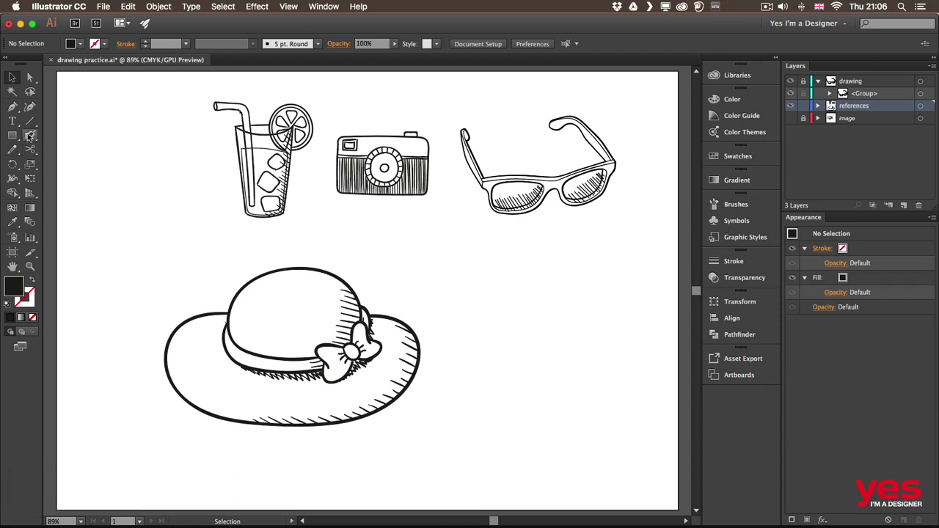
pyautogui.click(79, 45)
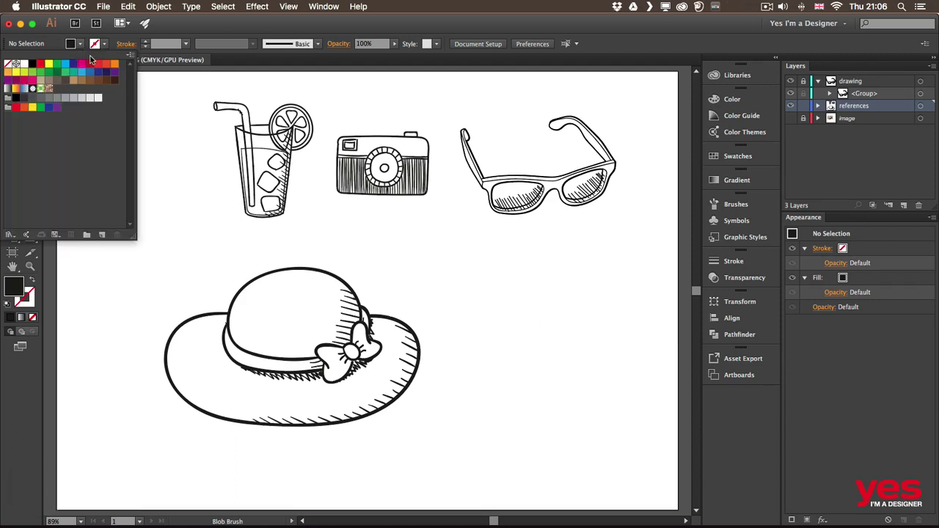
pyautogui.click(99, 65)
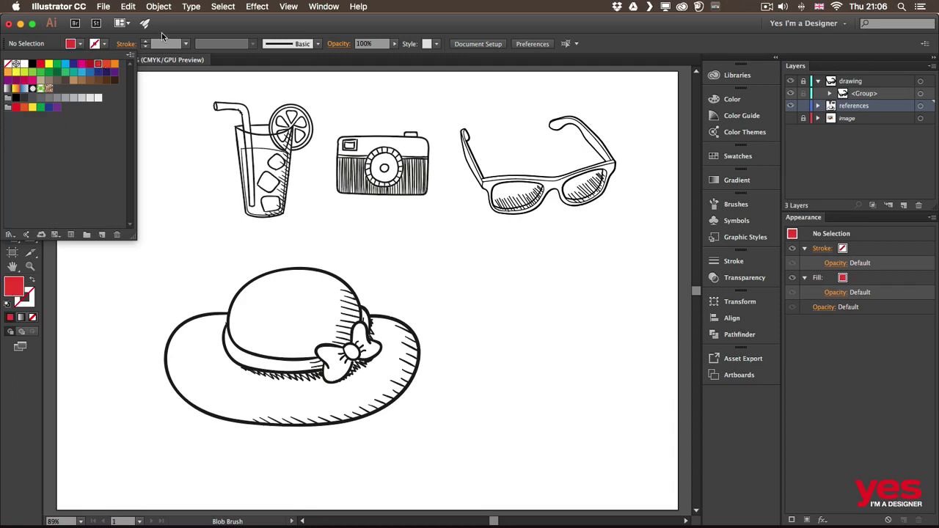
pyautogui.click(163, 36)
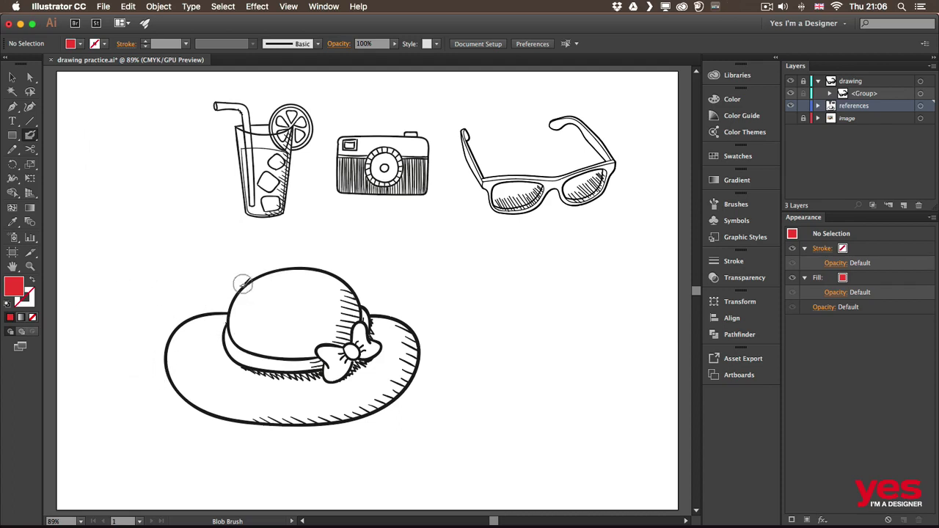
# Try painting red over the left part of the hat's crown, and undo the stroke
pyautogui.moveTo(242, 282)
pyautogui.mouseDown()
pyautogui.moveTo(280, 274)
pyautogui.moveTo(260, 330)
pyautogui.mouseUp()
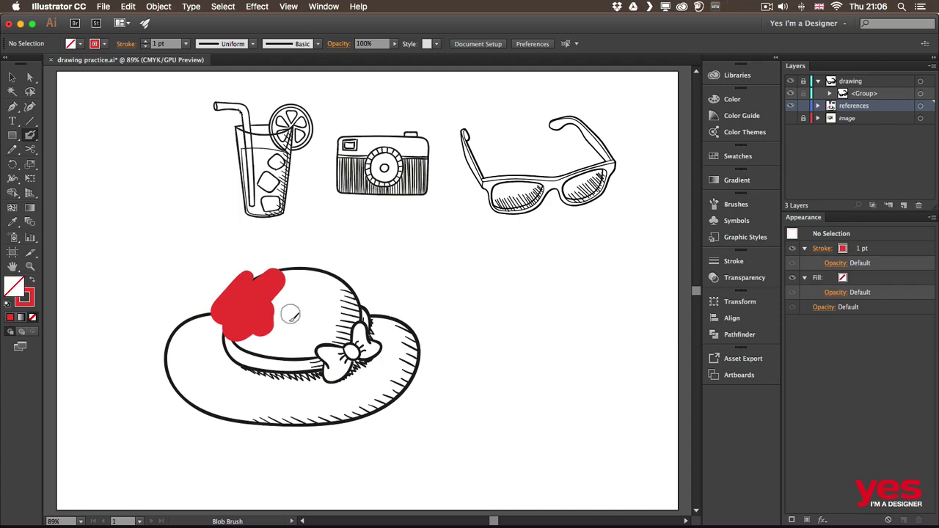
pyautogui.press('super+z')
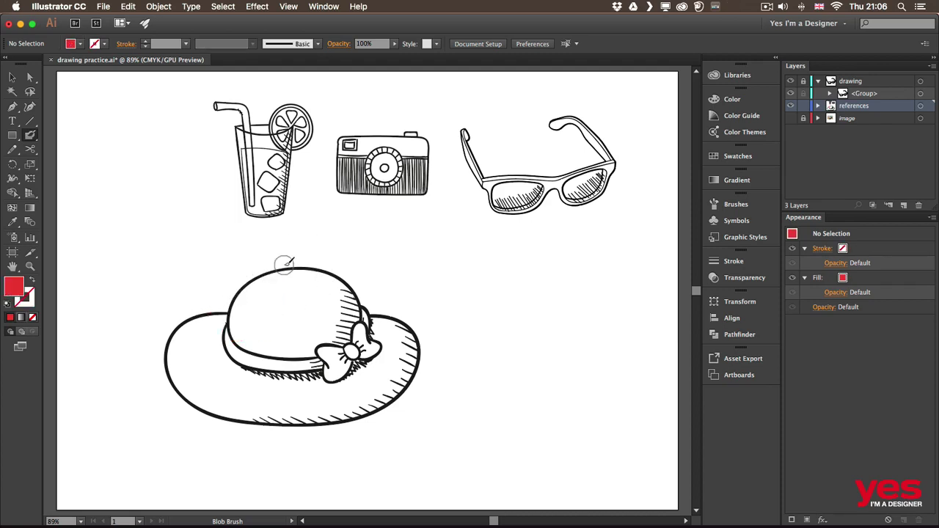
# Switch to Draw Behind mode, paint red over the left end of the hat's brim, and expand the references layer
pyautogui.press('super+equal')
pyautogui.press('super+equal')
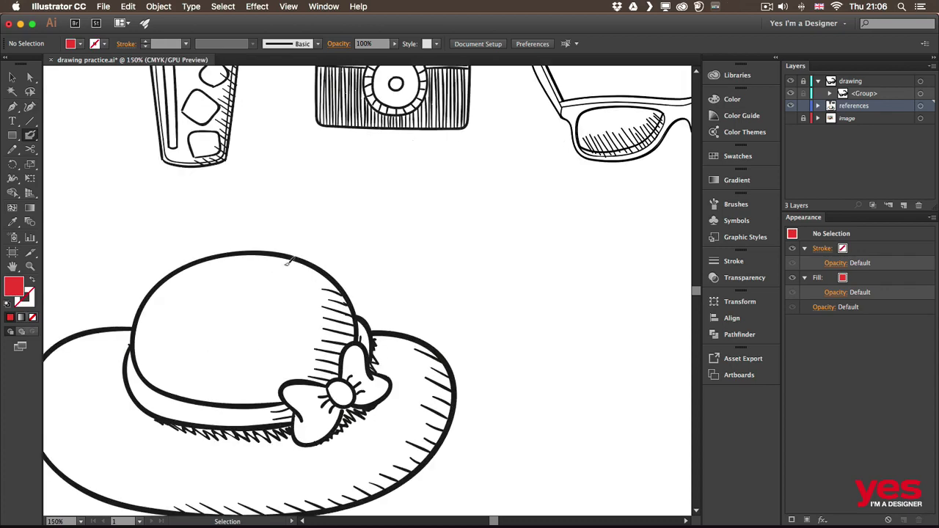
pyautogui.moveTo(209, 249); pyautogui.dragTo(348, 151)
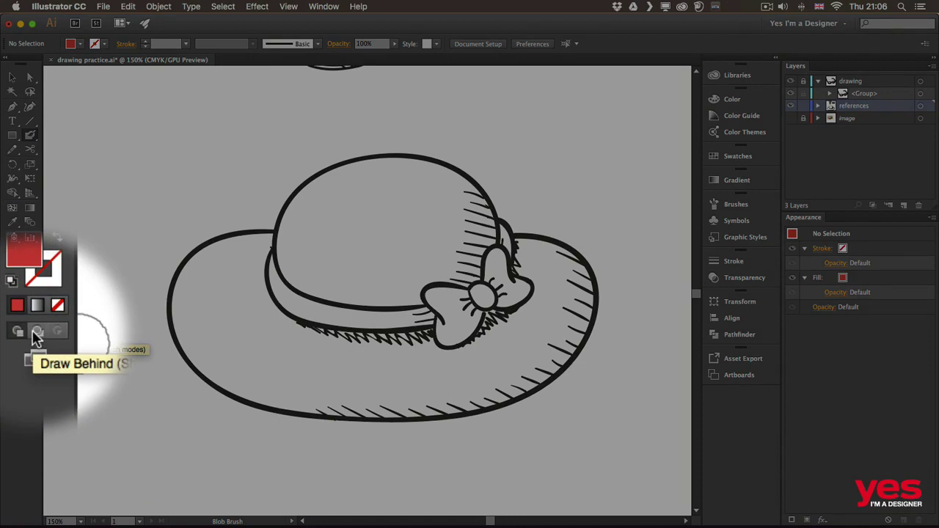
pyautogui.hotkey('shift', 'd')
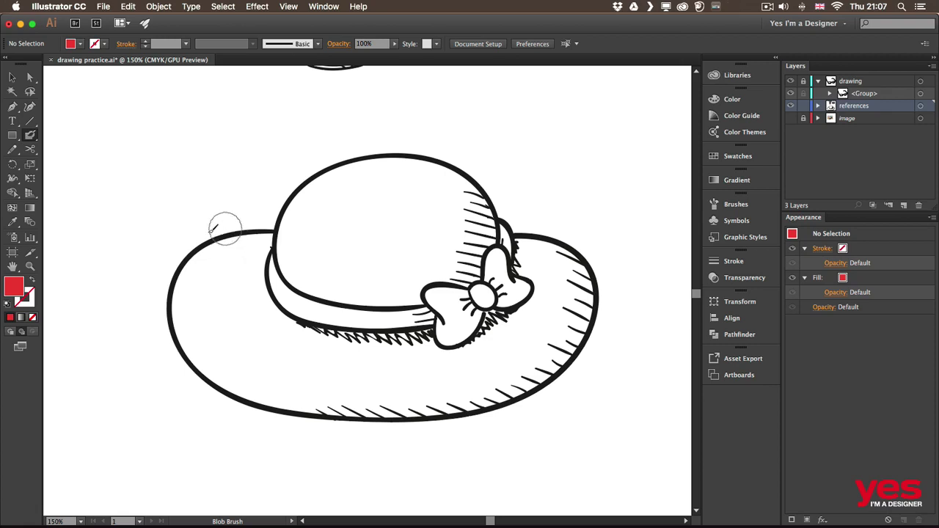
pyautogui.moveTo(207, 232)
pyautogui.mouseDown()
pyautogui.moveTo(187, 254)
pyautogui.moveTo(209, 324)
pyautogui.mouseUp()
pyautogui.hotkey('shift', 'x')
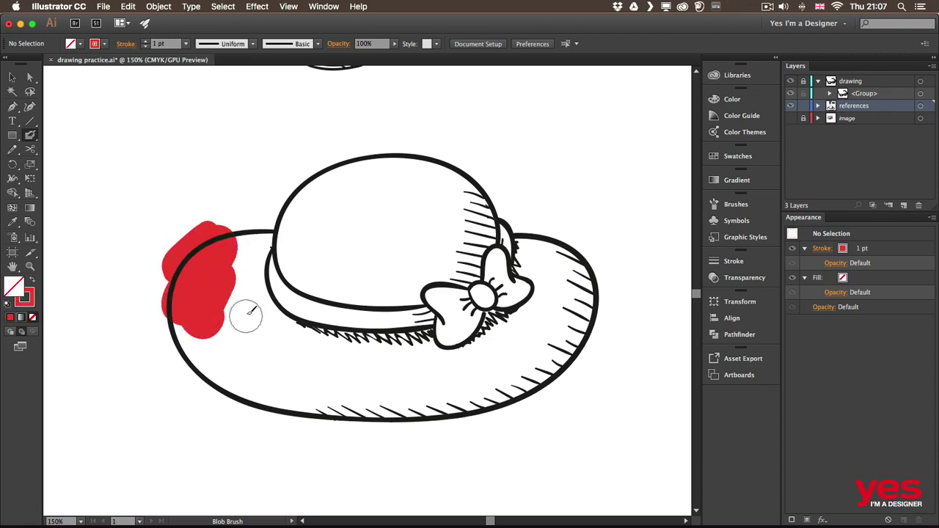
pyautogui.click(818, 106)
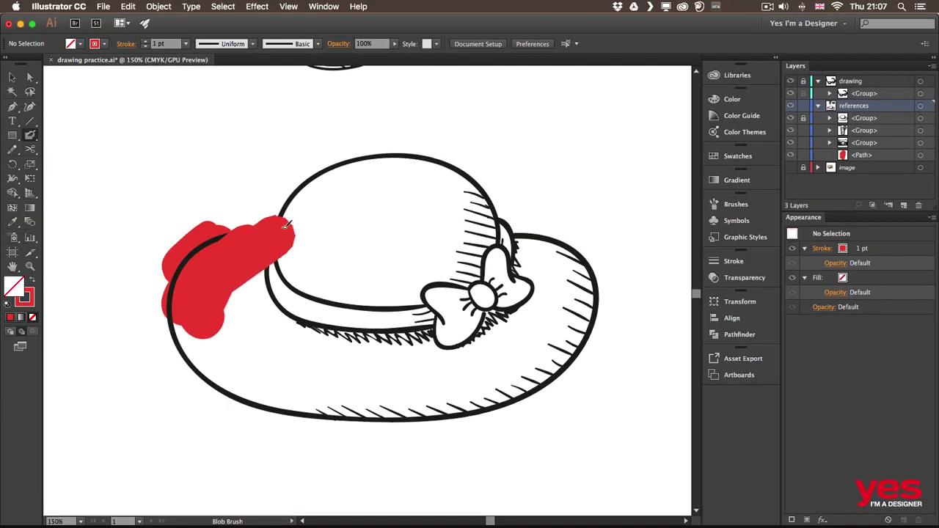
# Paint the rest of the hat red behind the line art, covering the brim, band, bow and crown
pyautogui.moveTo(242, 250)
pyautogui.mouseDown()
pyautogui.moveTo(218, 314)
pyautogui.moveTo(220, 339)
pyautogui.moveTo(287, 306)
pyautogui.moveTo(330, 382)
pyautogui.moveTo(365, 384)
pyautogui.moveTo(405, 417)
pyautogui.moveTo(546, 344)
pyautogui.moveTo(571, 350)
pyautogui.mouseUp()
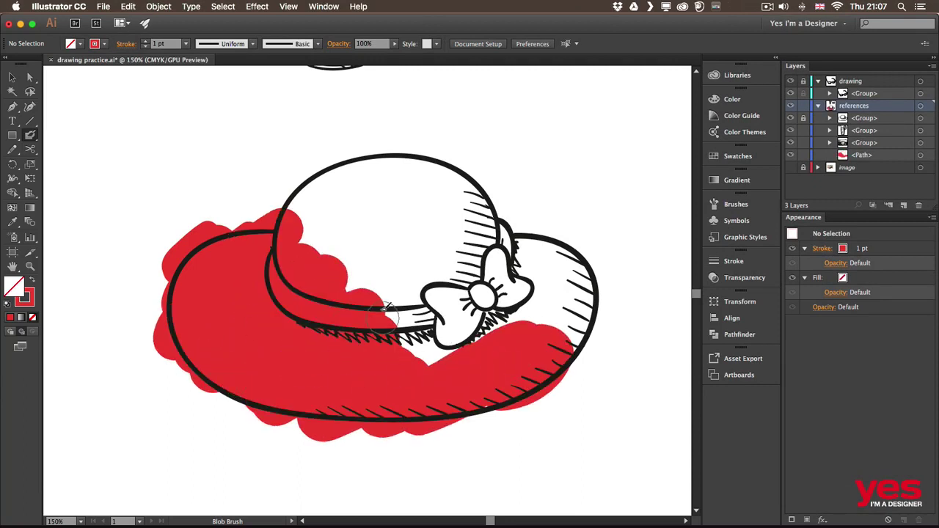
pyautogui.moveTo(361, 308); pyautogui.dragTo(488, 308)
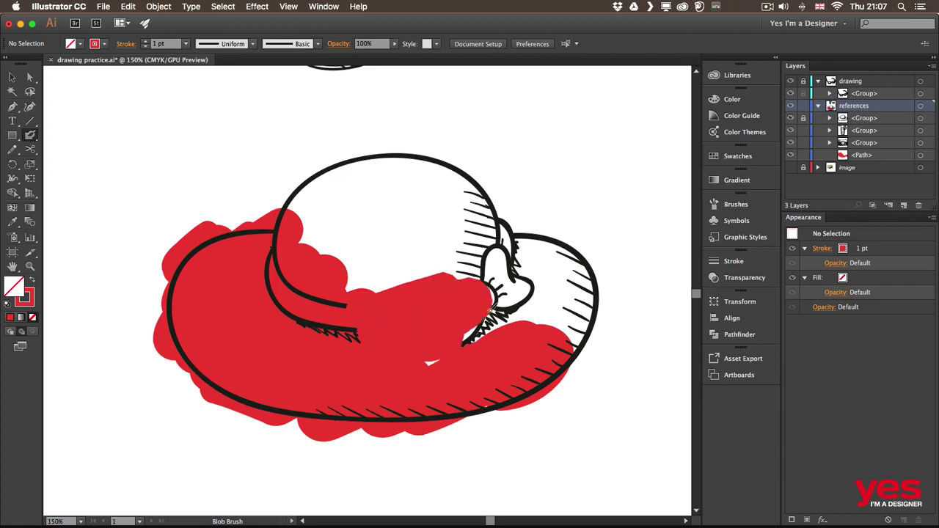
pyautogui.moveTo(431, 362)
pyautogui.mouseDown()
pyautogui.moveTo(488, 336)
pyautogui.moveTo(553, 336)
pyautogui.moveTo(590, 264)
pyautogui.moveTo(469, 308)
pyautogui.moveTo(394, 300)
pyautogui.moveTo(397, 276)
pyautogui.moveTo(474, 204)
pyautogui.moveTo(366, 280)
pyautogui.moveTo(383, 280)
pyautogui.mouseUp()
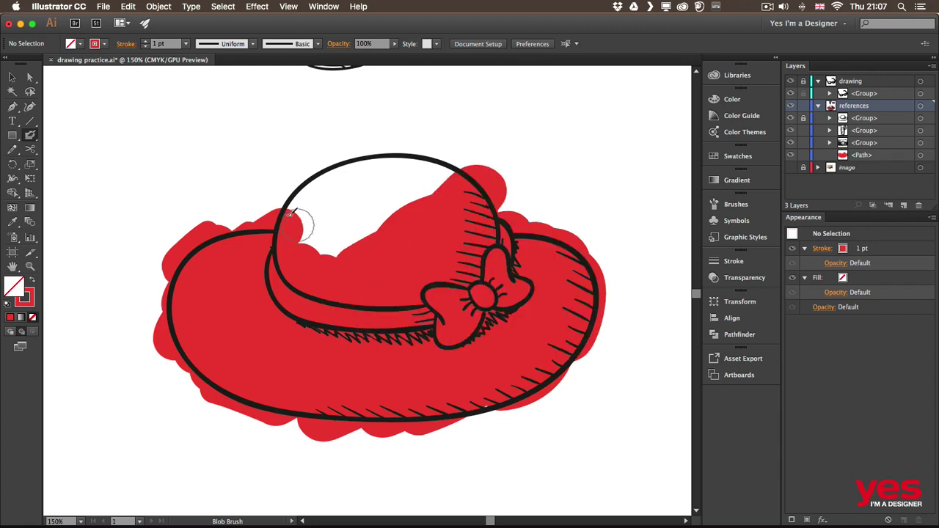
pyautogui.moveTo(294, 220)
pyautogui.mouseDown()
pyautogui.moveTo(431, 167)
pyautogui.moveTo(319, 218)
pyautogui.moveTo(387, 188)
pyautogui.moveTo(379, 219)
pyautogui.moveTo(437, 191)
pyautogui.moveTo(438, 177)
pyautogui.moveTo(444, 209)
pyautogui.mouseUp()
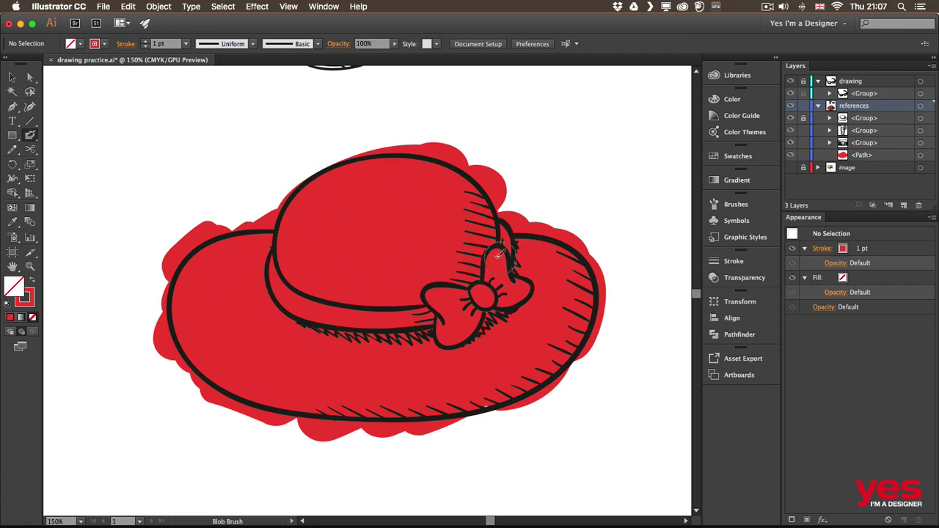
# Set the stroke colour to yellow and paint over the hat's band and bow in Draw Behind mode
pyautogui.click(104, 44)
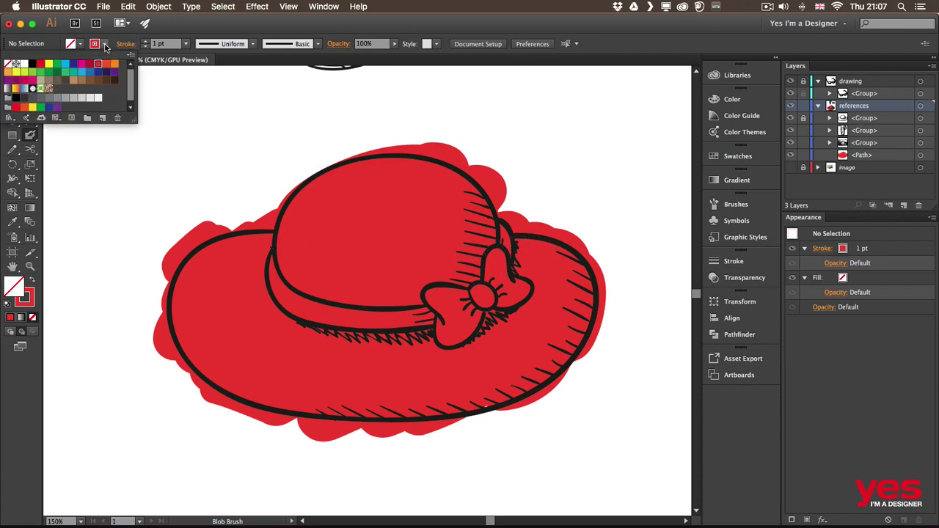
pyautogui.click(48, 65)
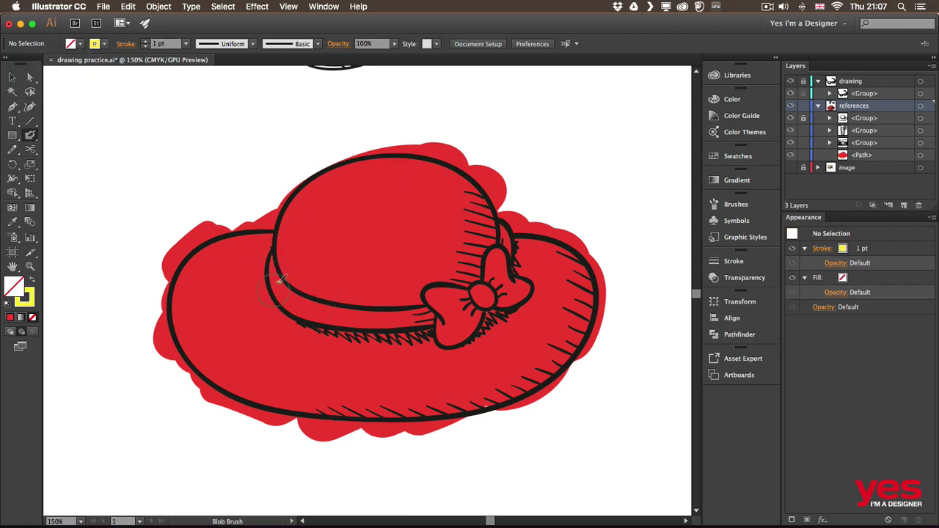
pyautogui.moveTo(272, 253)
pyautogui.mouseDown()
pyautogui.moveTo(290, 308)
pyautogui.moveTo(444, 297)
pyautogui.moveTo(456, 312)
pyautogui.moveTo(421, 317)
pyautogui.moveTo(466, 317)
pyautogui.moveTo(501, 276)
pyautogui.moveTo(519, 292)
pyautogui.moveTo(484, 253)
pyautogui.moveTo(520, 275)
pyautogui.moveTo(505, 240)
pyautogui.moveTo(515, 224)
pyautogui.mouseUp()
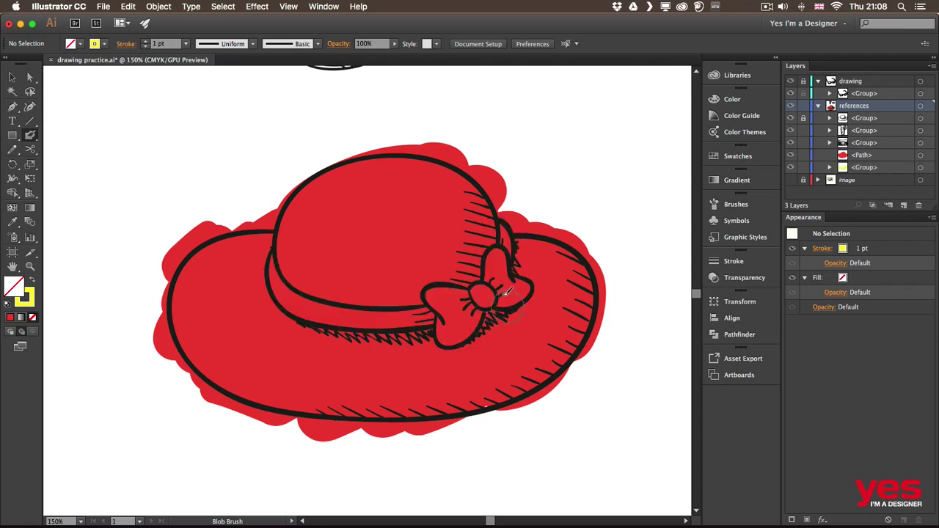
# Move the yellow group above the red path within the references layer
pyautogui.click(878, 167)
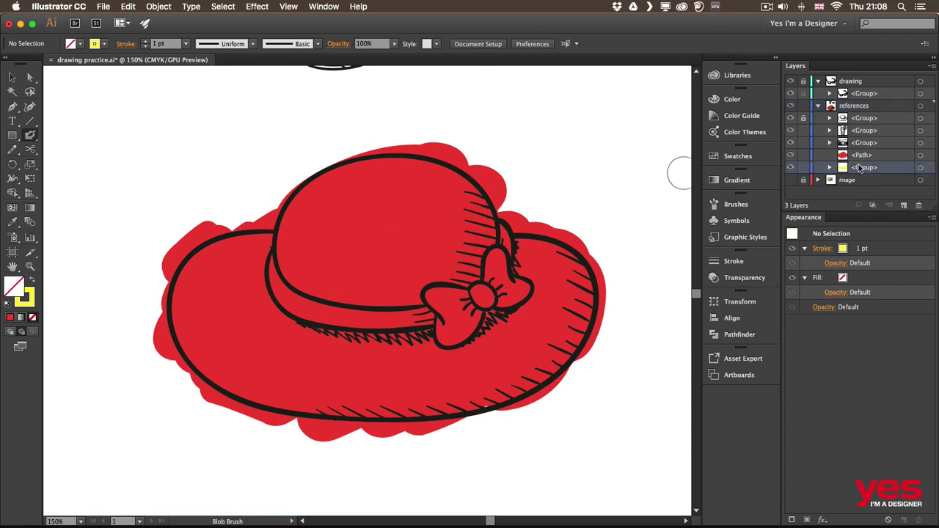
pyautogui.moveTo(860, 168); pyautogui.dragTo(863, 149)
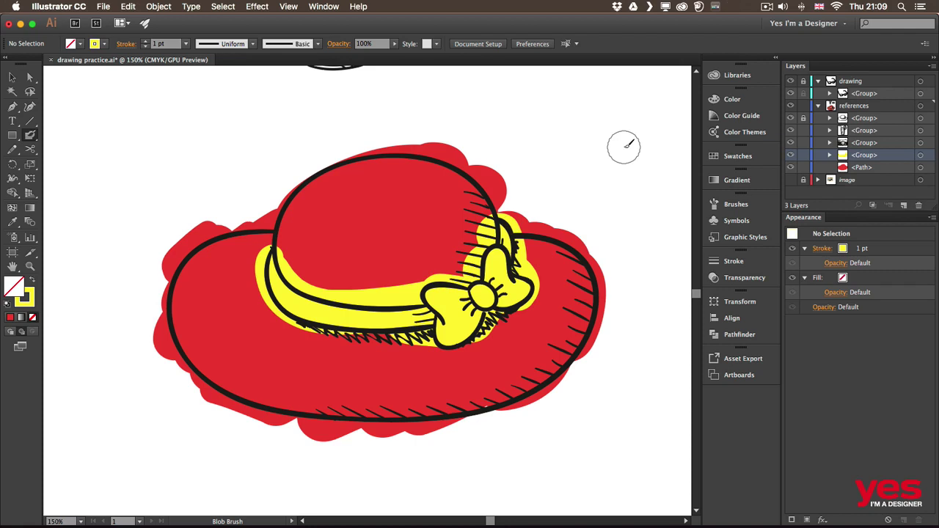
# Unlock the hat line art, select it with the colour shapes, and subtract the red areas outside the outline with the Shape Builder
pyautogui.press('v')
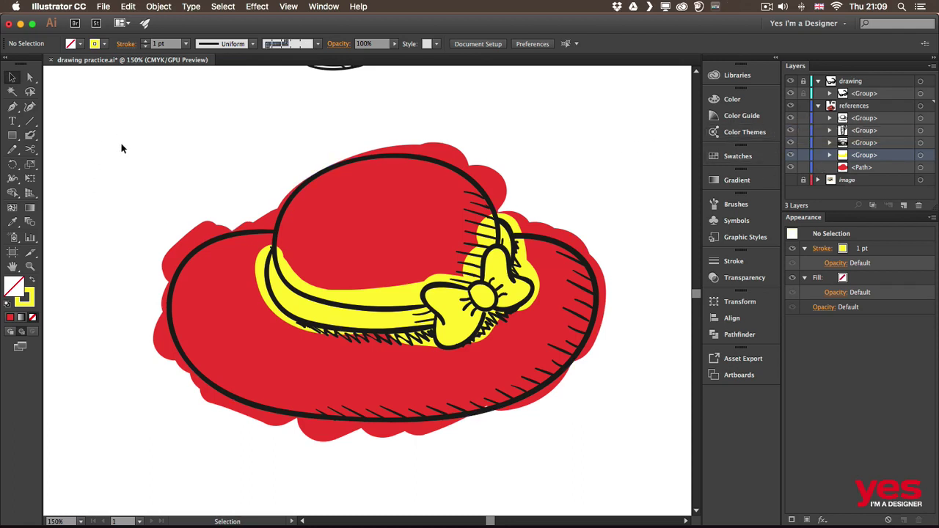
pyautogui.moveTo(116, 135); pyautogui.dragTo(653, 473)
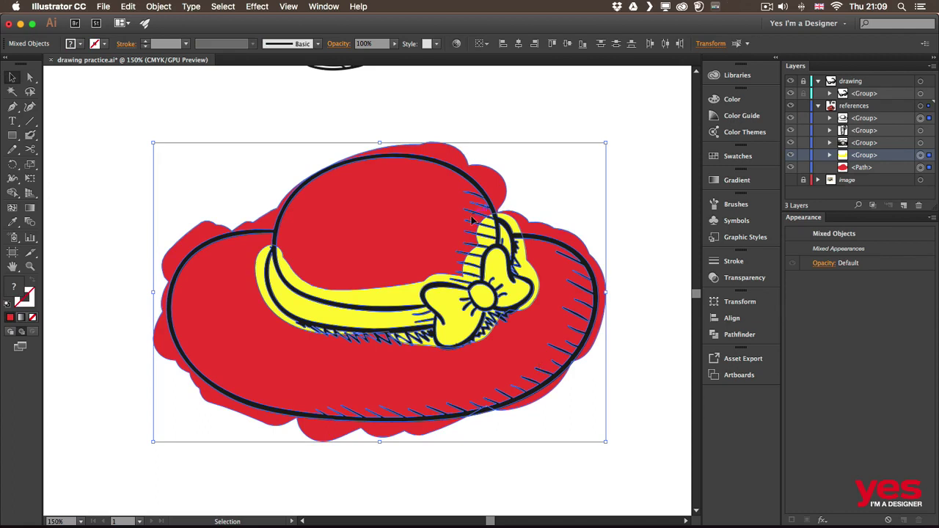
pyautogui.hotkey('shift', 'm')
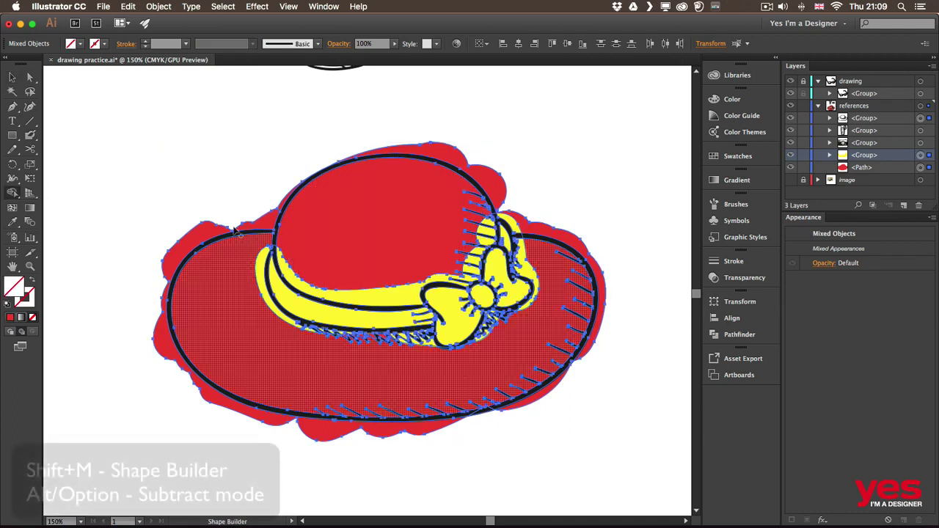
pyautogui.keyDown('alt'); pyautogui.click(180, 250); pyautogui.keyUp('alt')
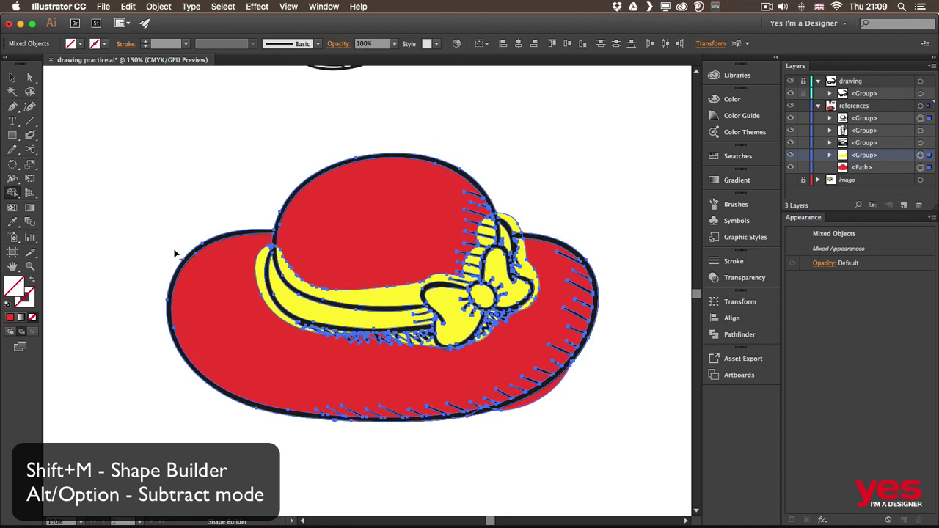
pyautogui.keyDown('alt'); pyautogui.click(546, 396); pyautogui.keyUp('alt')
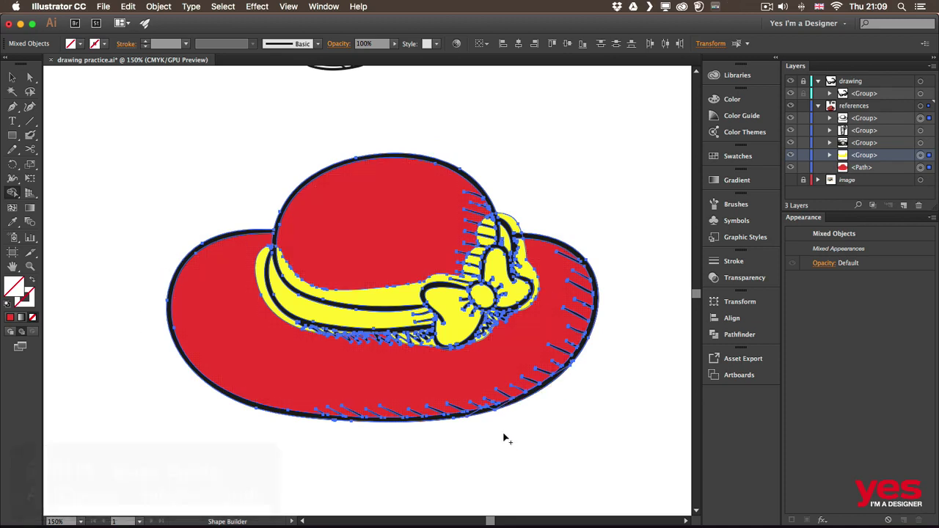
pyautogui.press('v')
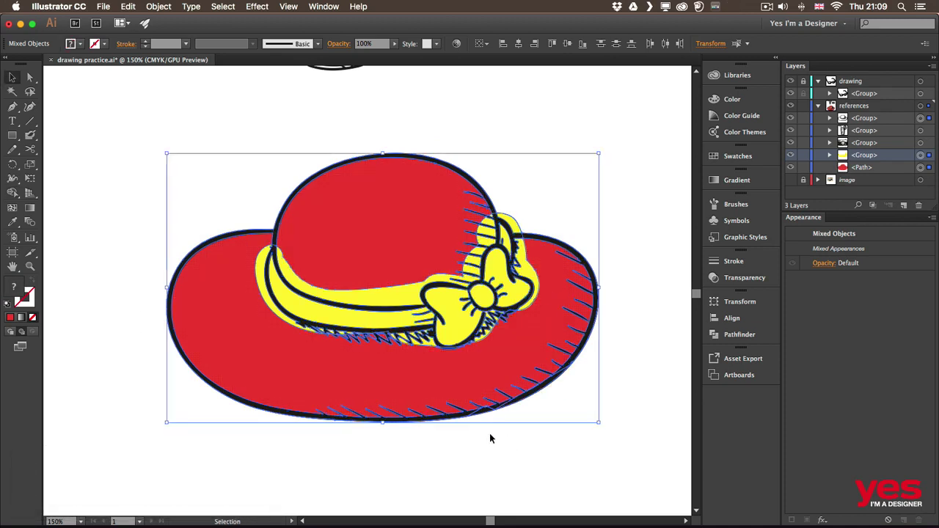
pyautogui.click(640, 318)
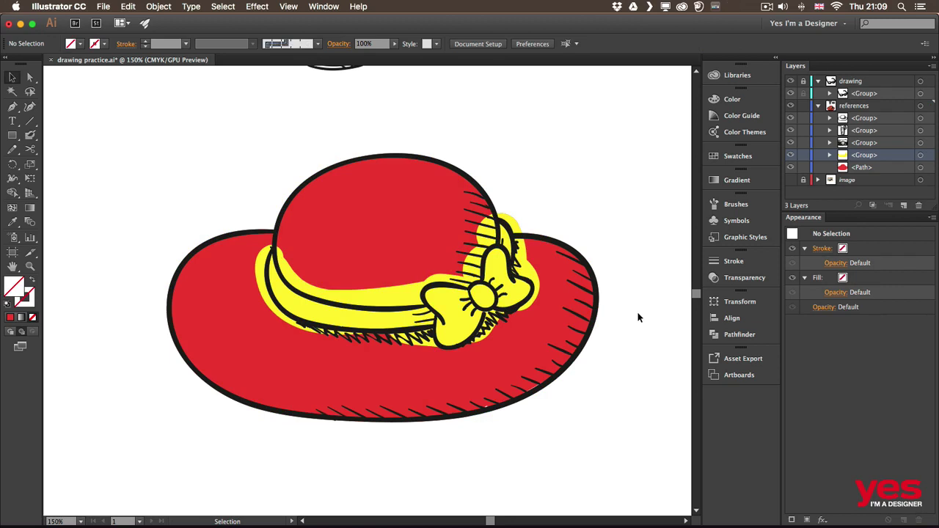
# Lock the red path, select the line art with the yellow group, and subtract the excess yellow around the band and bow with the Shape Builder
pyautogui.press('super+a')
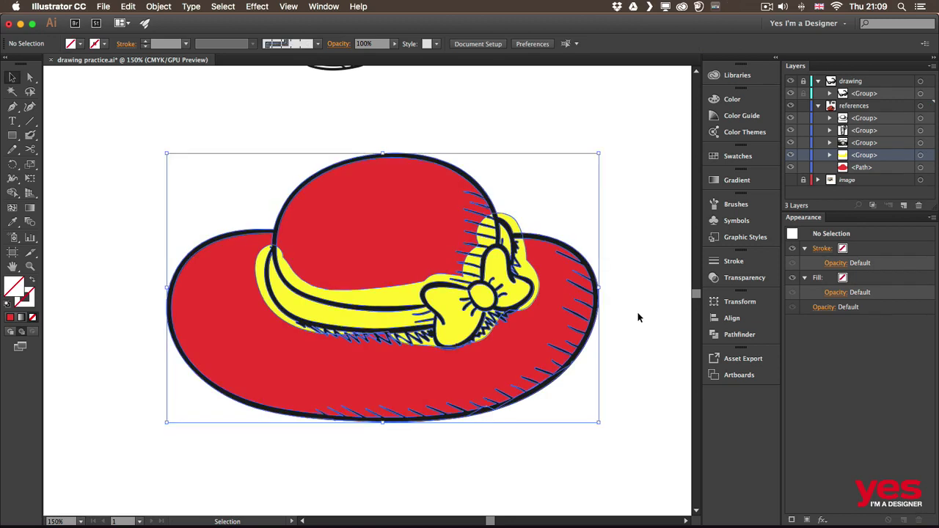
pyautogui.click(803, 168)
pyautogui.press('super+a')
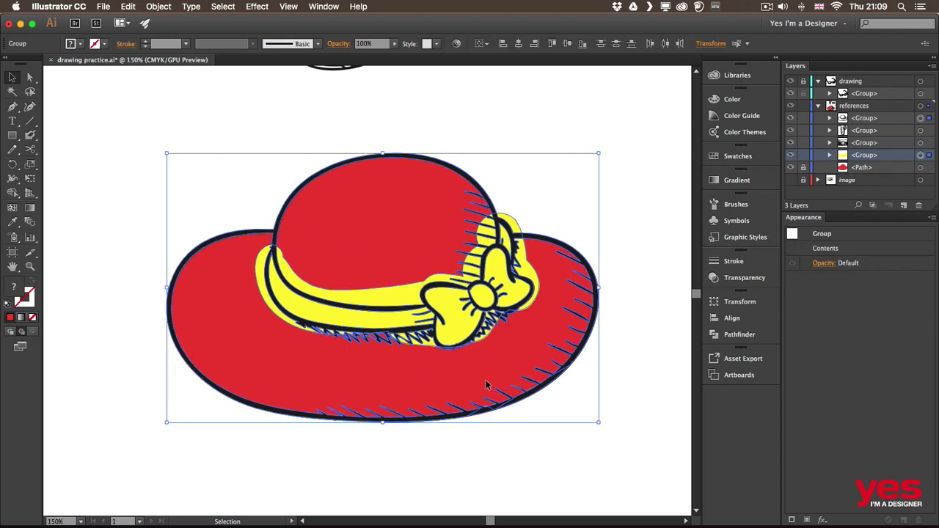
pyautogui.hotkey('shift', 'b')
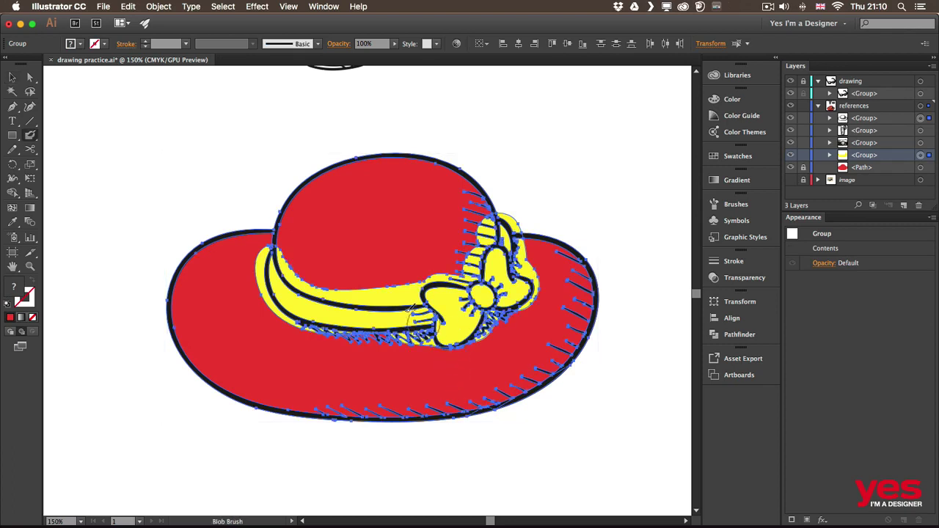
pyautogui.hotkey('shift', 'm')
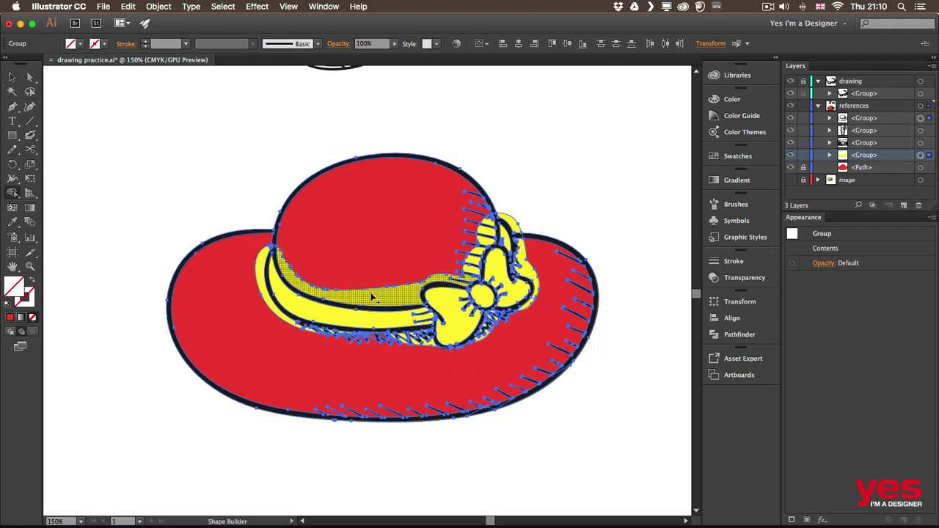
pyautogui.moveTo(381, 295); pyautogui.dragTo(473, 268)
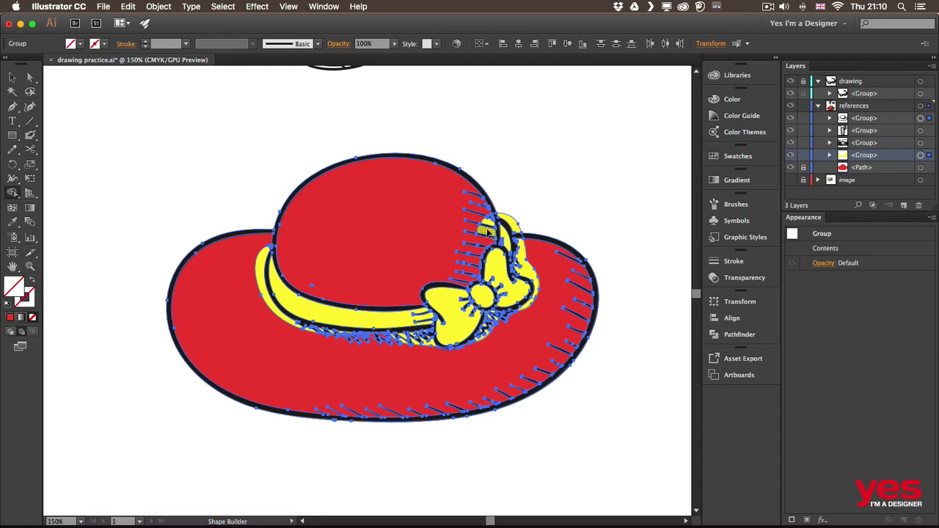
pyautogui.press('v')
pyautogui.click(609, 153)
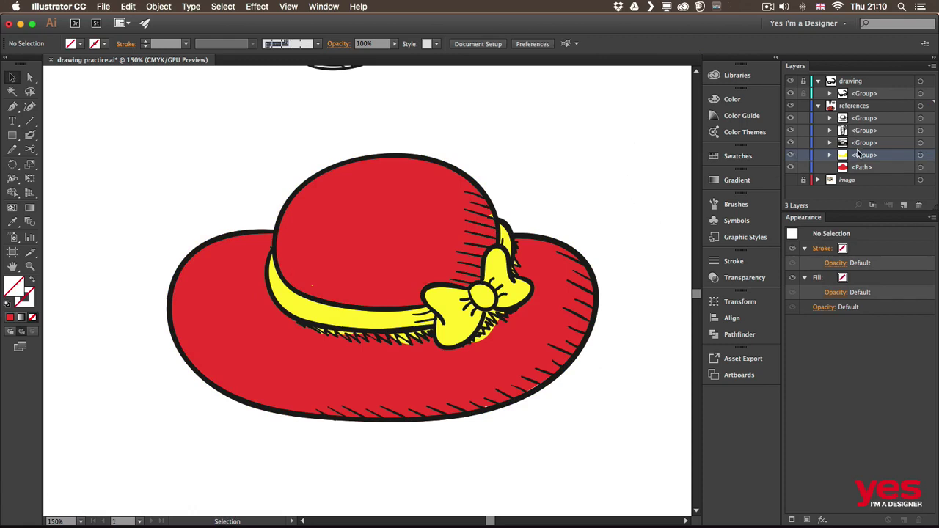
# Select the yellow group, switch to the Eraser tool, and review its angle, roundness and size options without changing them
pyautogui.click(364, 313)
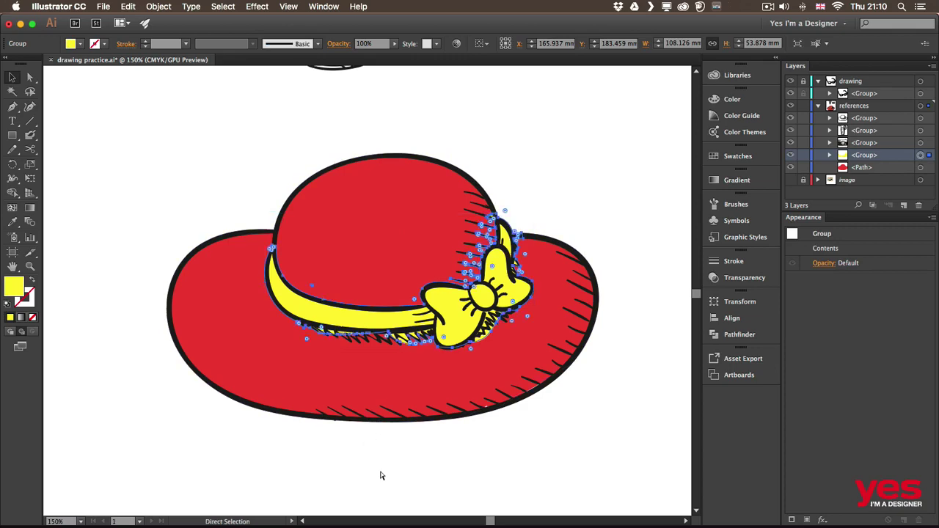
pyautogui.press('super+equal')
pyautogui.scroll(-5, 380, 472)
pyautogui.hscroll(8, 380, 472)
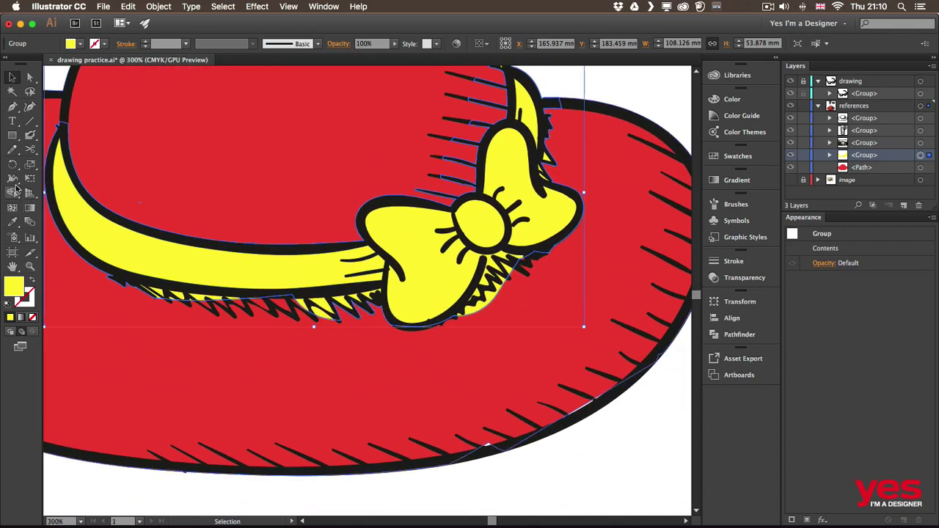
pyautogui.hotkey('shift', 'e')
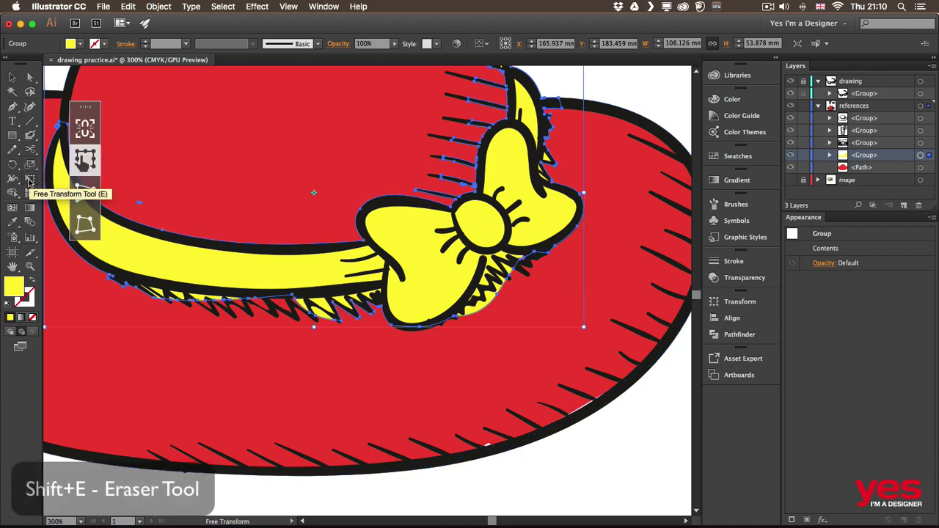
pyautogui.click(29, 150)
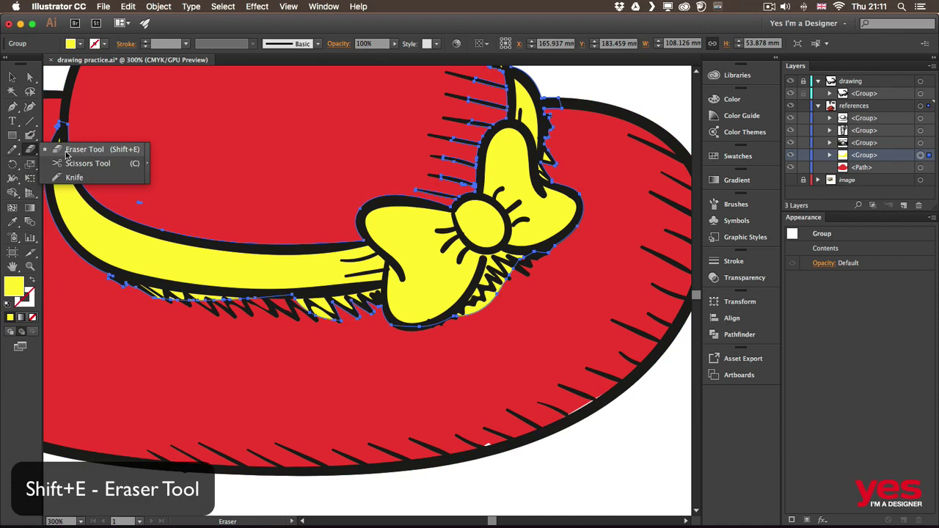
pyautogui.click(66, 150)
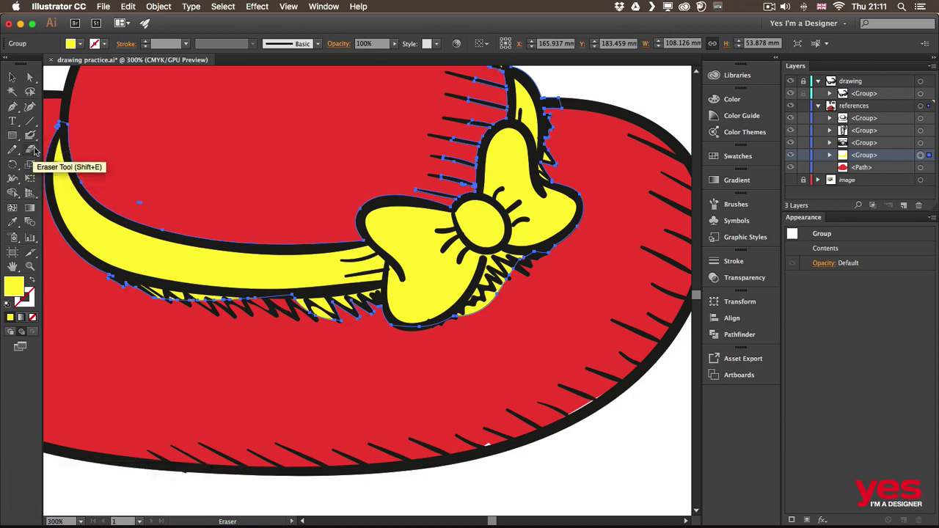
pyautogui.doubleClick(33, 151)
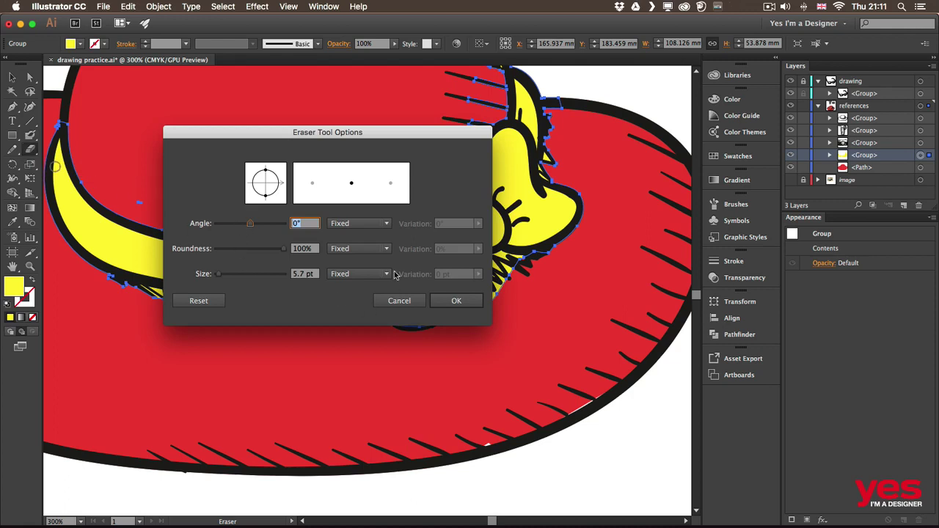
pyautogui.click(449, 301)
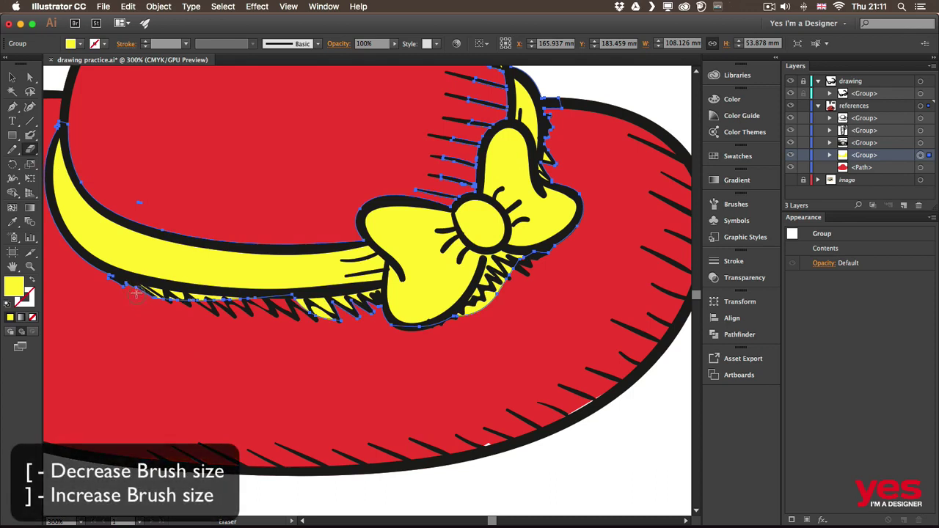
# Erase the leftover yellow among the hatching below the band and around the bow, and deselect the artwork
pyautogui.moveTo(136, 293); pyautogui.dragTo(190, 302)
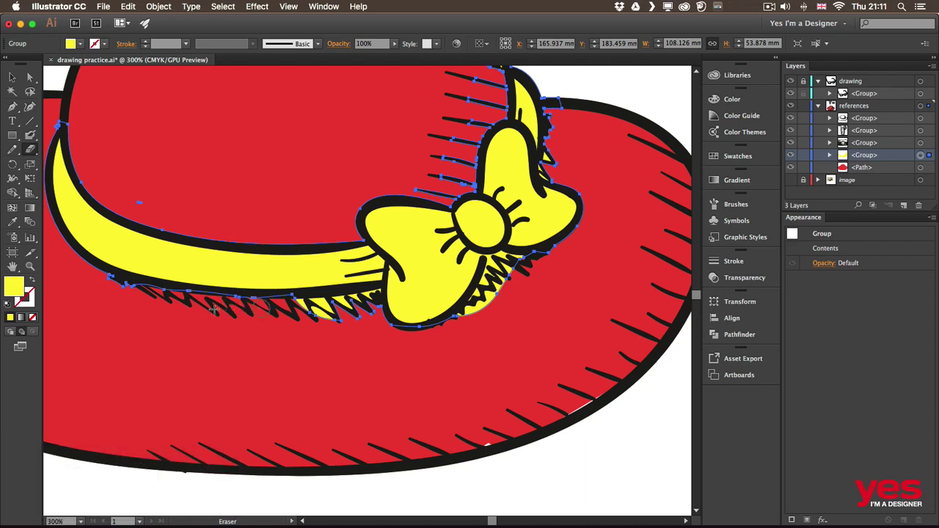
pyautogui.moveTo(286, 315)
pyautogui.mouseDown()
pyautogui.moveTo(333, 305)
pyautogui.moveTo(340, 324)
pyautogui.moveTo(373, 300)
pyautogui.moveTo(330, 308)
pyautogui.mouseUp()
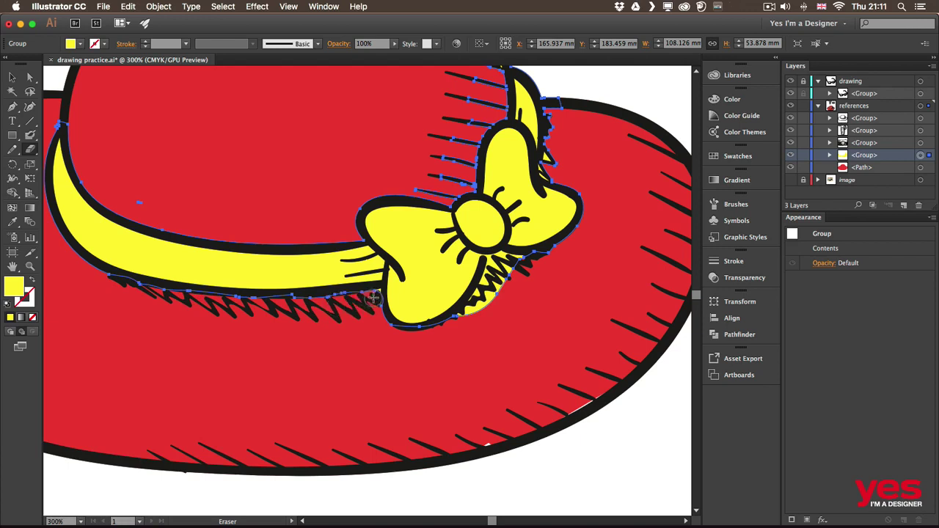
pyautogui.moveTo(486, 313)
pyautogui.mouseDown()
pyautogui.moveTo(464, 315)
pyautogui.moveTo(496, 260)
pyautogui.moveTo(512, 269)
pyautogui.moveTo(537, 261)
pyautogui.mouseUp()
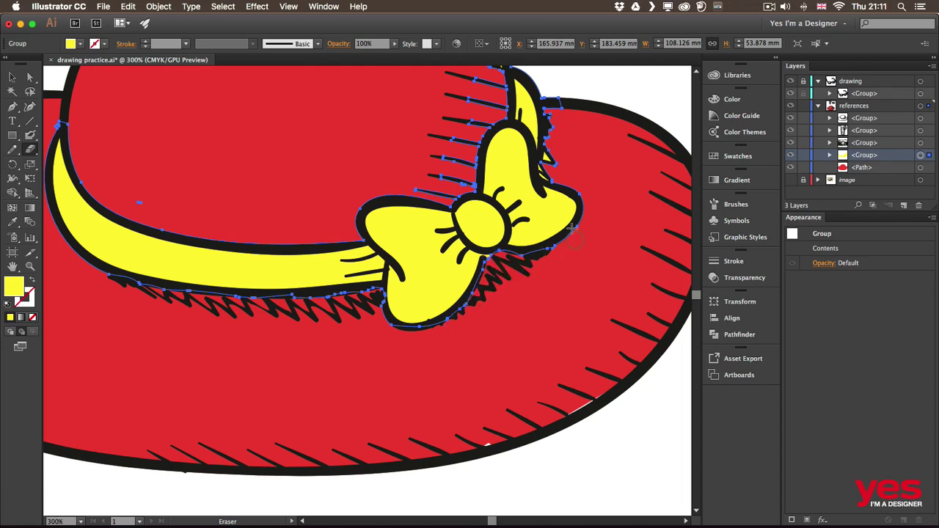
pyautogui.moveTo(549, 154)
pyautogui.mouseDown()
pyautogui.moveTo(554, 182)
pyautogui.moveTo(552, 140)
pyautogui.mouseUp()
pyautogui.press('v')
pyautogui.press('super+shift+a')
pyautogui.press('super+minus')
pyautogui.press('super+minus')
pyautogui.press('super+minus')
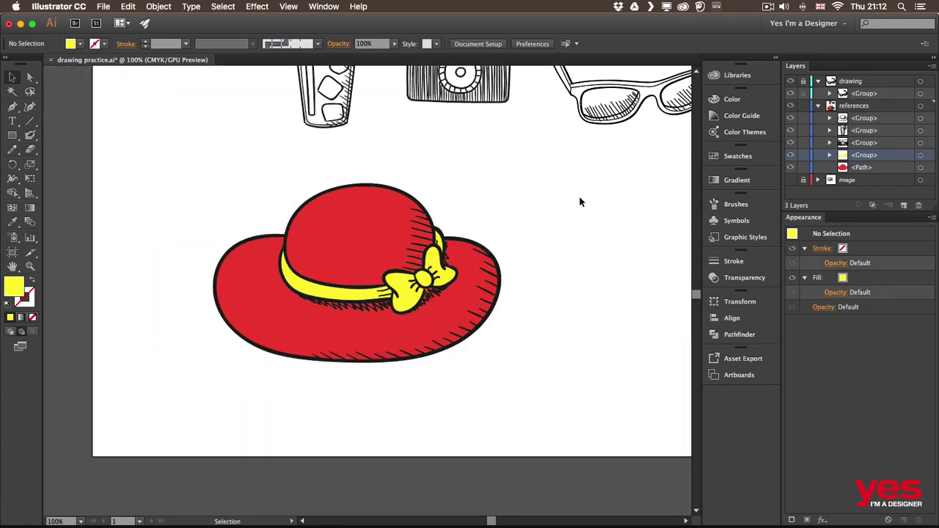
# Select the whole coloured hat with its line art and place a duplicate to the right of the original
pyautogui.hscroll(3, 579, 202)
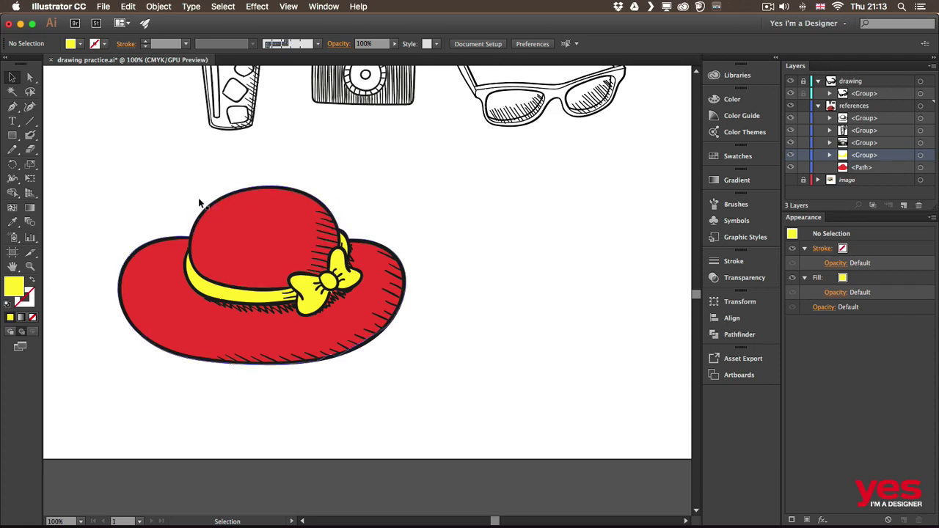
pyautogui.moveTo(143, 185); pyautogui.dragTo(299, 271)
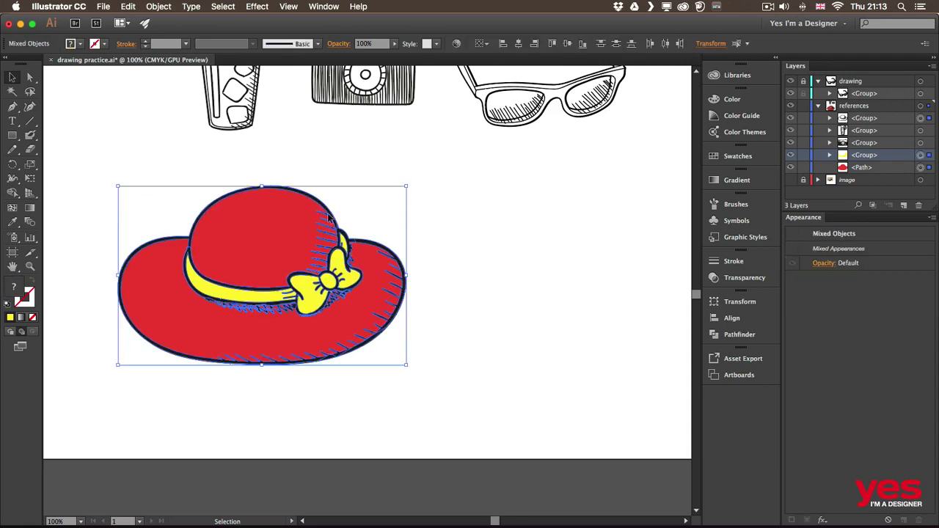
pyautogui.moveTo(335, 214); pyautogui.dragTo(645, 217)
pyautogui.moveTo(623, 148); pyautogui.dragTo(425, 176)
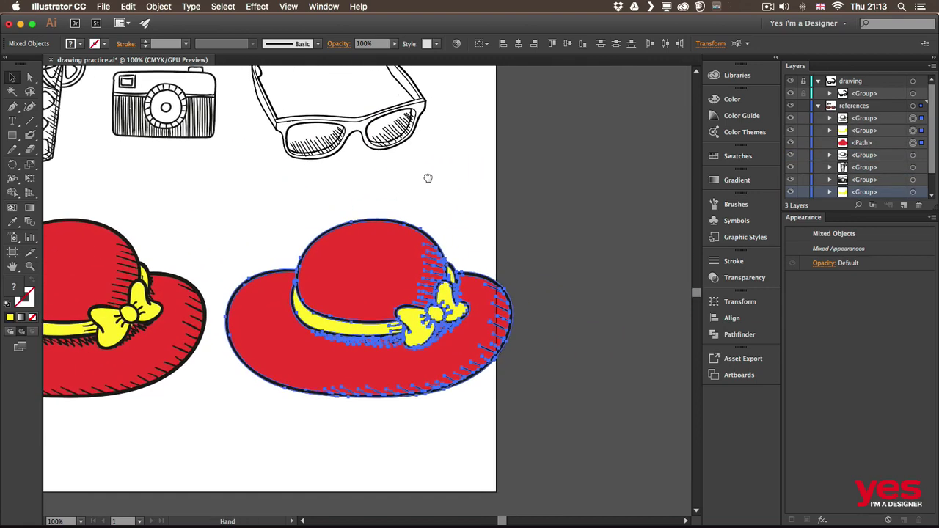
# Delete the red and yellow colour shapes from the duplicated hat, keeping only its line art
pyautogui.click(298, 203)
pyautogui.click(356, 263)
pyautogui.press('super+shift+bracketleft')
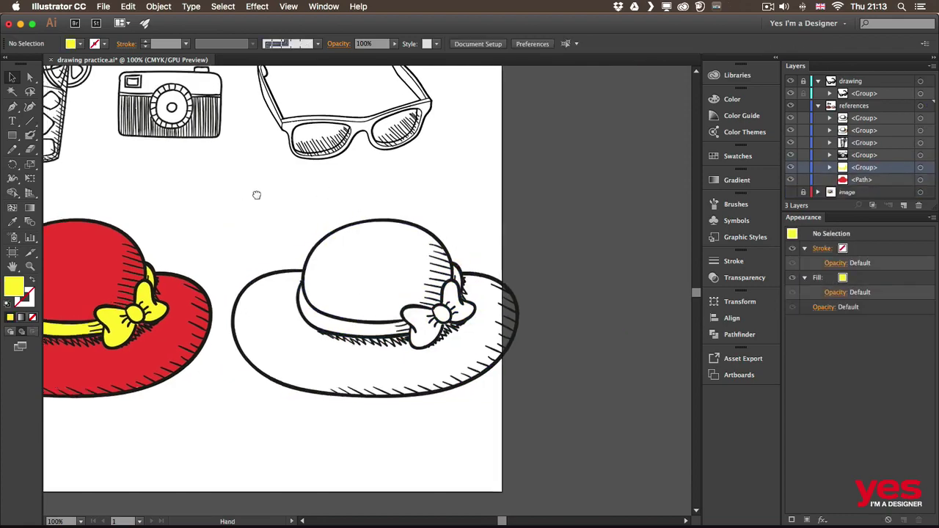
pyautogui.hscroll(-5, 261, 205)
pyautogui.moveTo(225, 193); pyautogui.dragTo(369, 308)
pyautogui.click(440, 216)
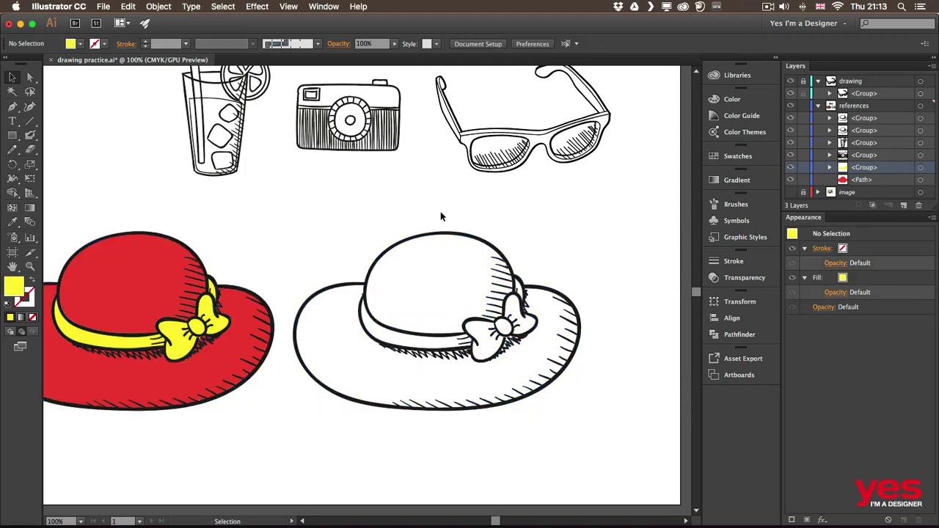
# Turn the duplicated hat line art into a Live Paint group and fill its brim and crown with red
pyautogui.scroll(-3, 440, 216)
pyautogui.hscroll(2, 335, 192)
pyautogui.press('a')
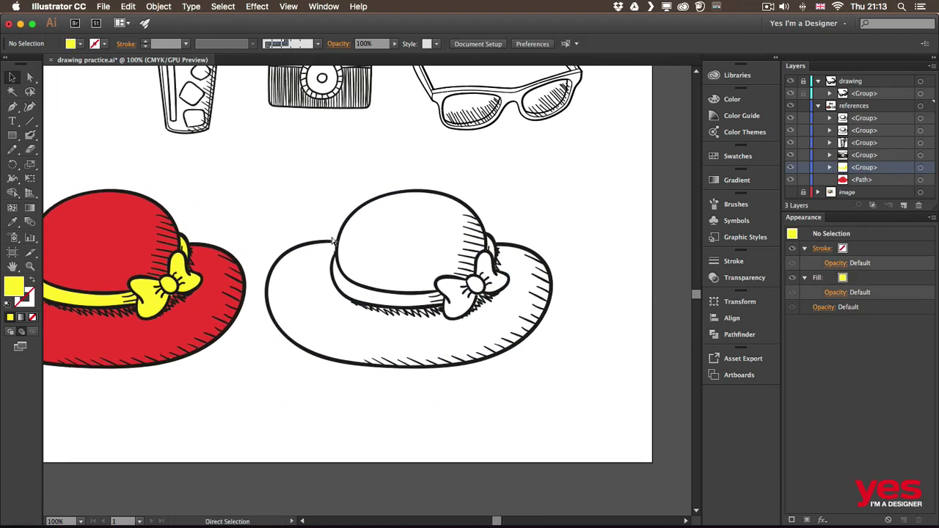
pyautogui.press('super+equal')
pyautogui.press('v')
pyautogui.click(404, 280)
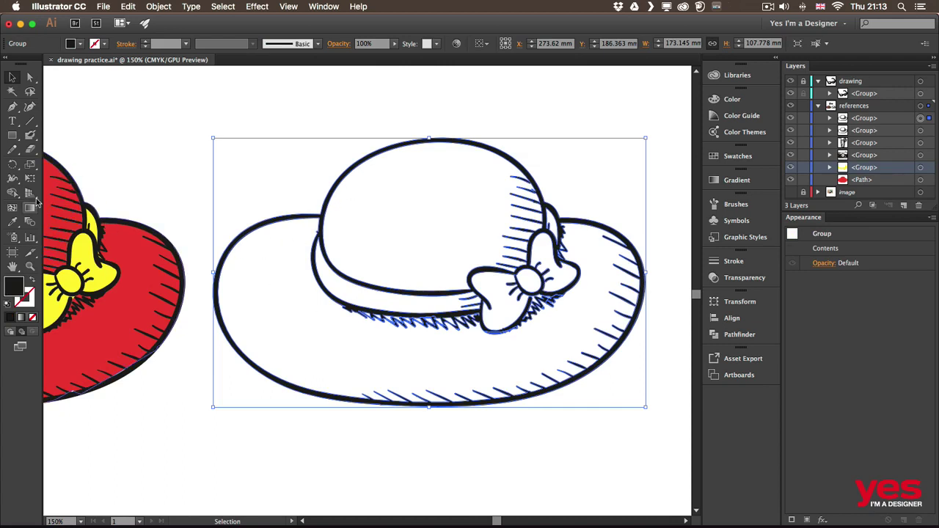
pyautogui.click(13, 195)
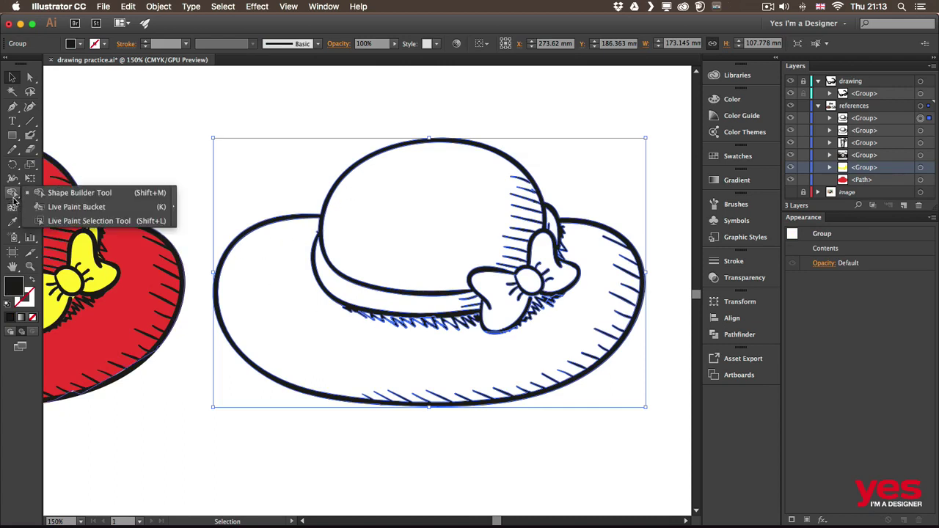
pyautogui.click(87, 211)
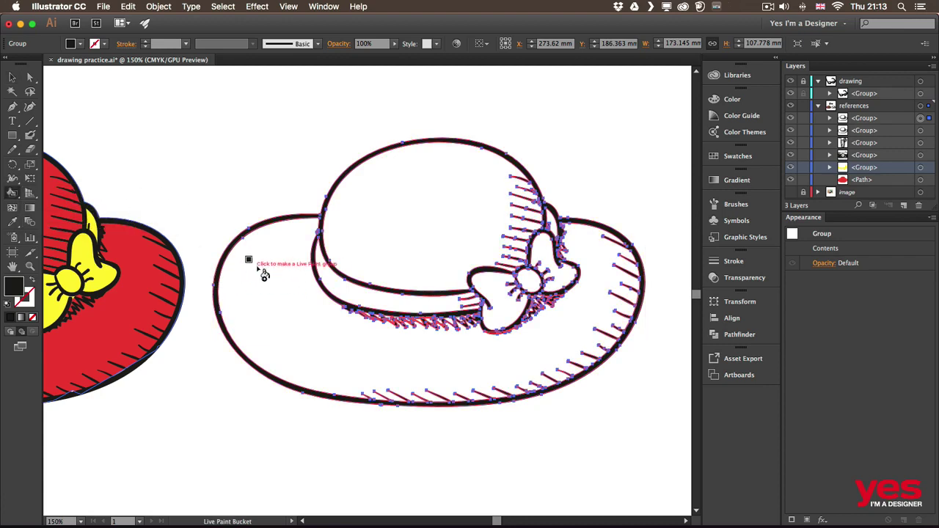
pyautogui.click(79, 43)
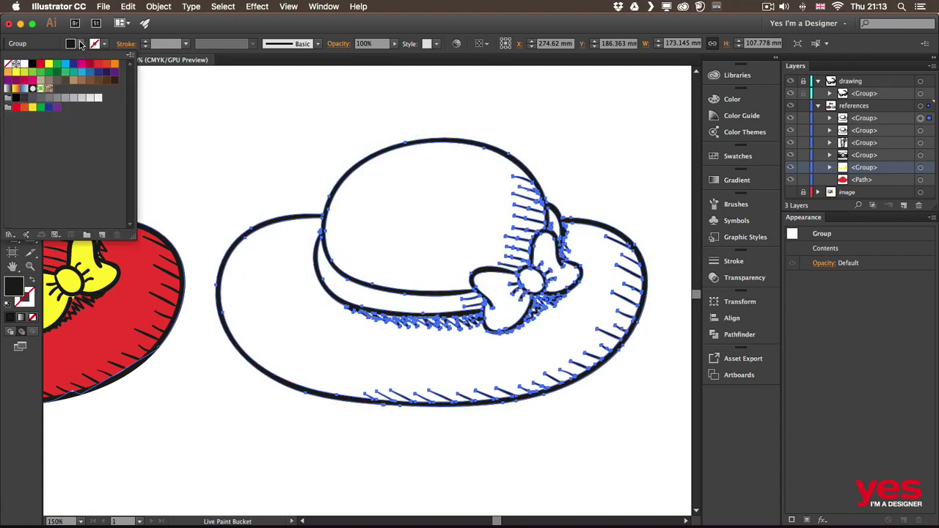
pyautogui.click(41, 64)
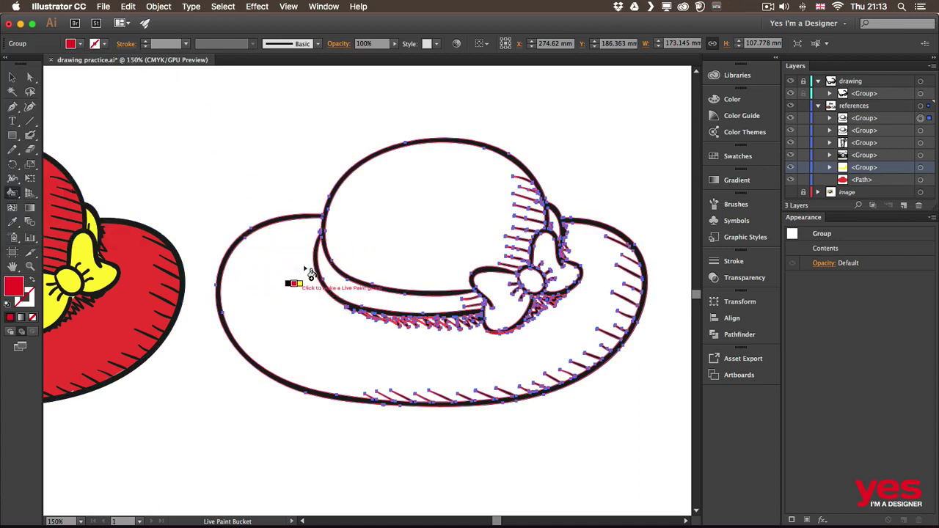
pyautogui.click(306, 340)
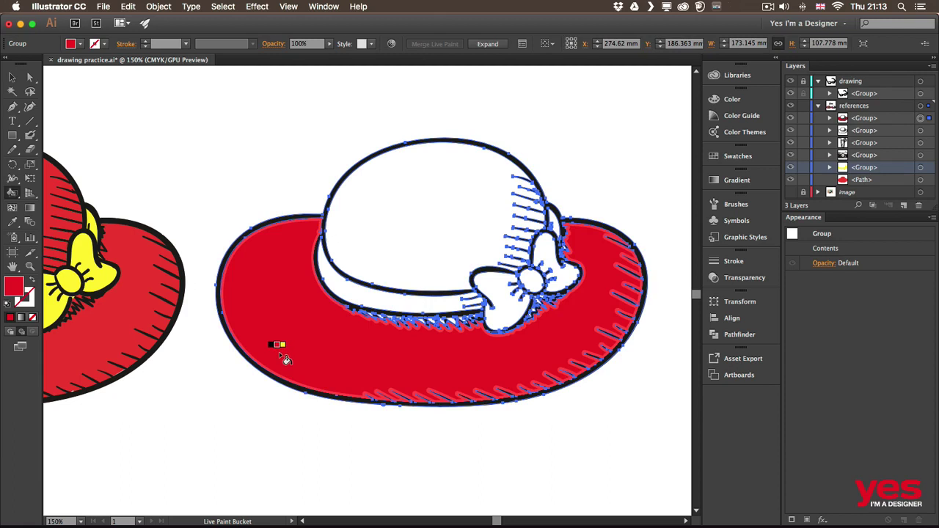
pyautogui.click(418, 224)
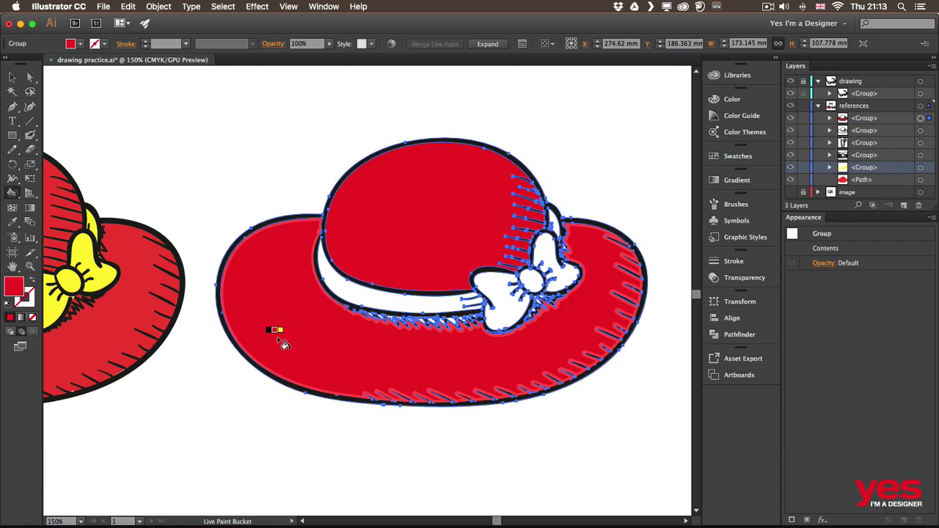
# Fill the duplicated hat's band and bow sections with the yellow swatch using the Live Paint Bucket
pyautogui.press('Right')
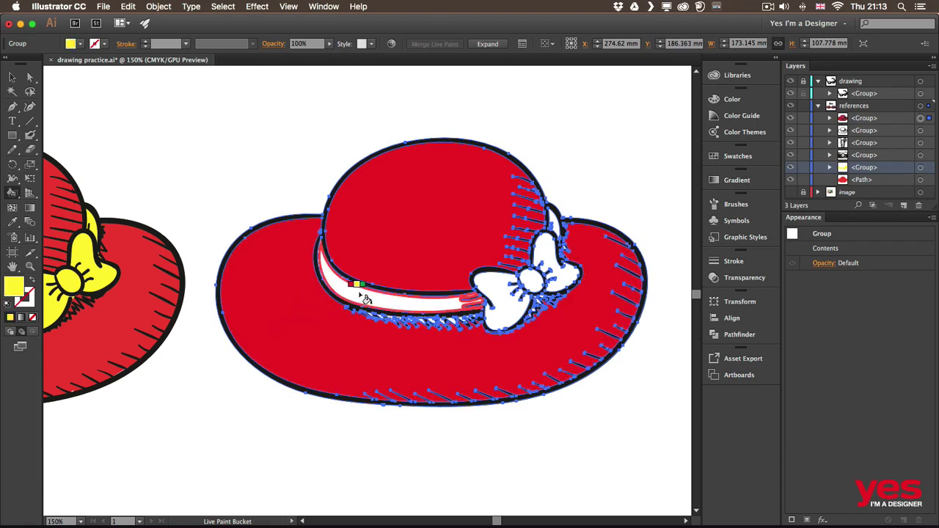
pyautogui.click(363, 298)
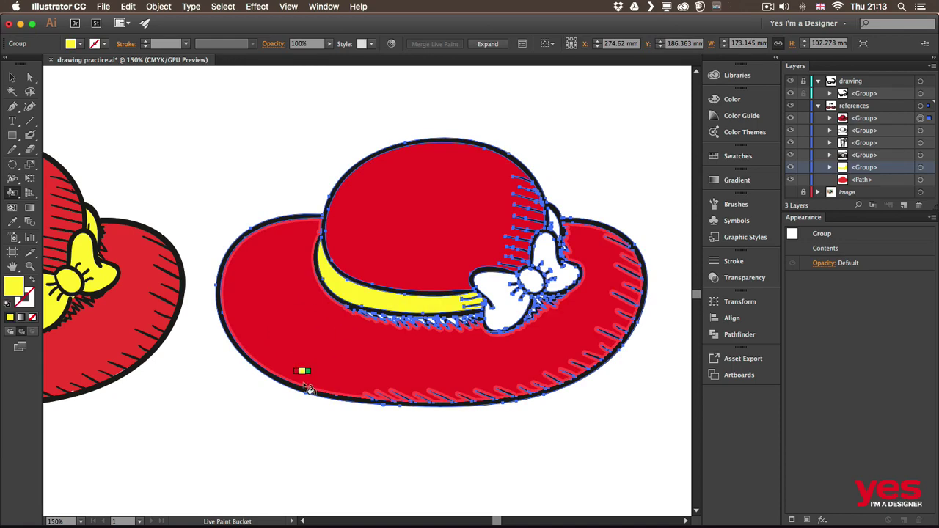
pyautogui.click(499, 293)
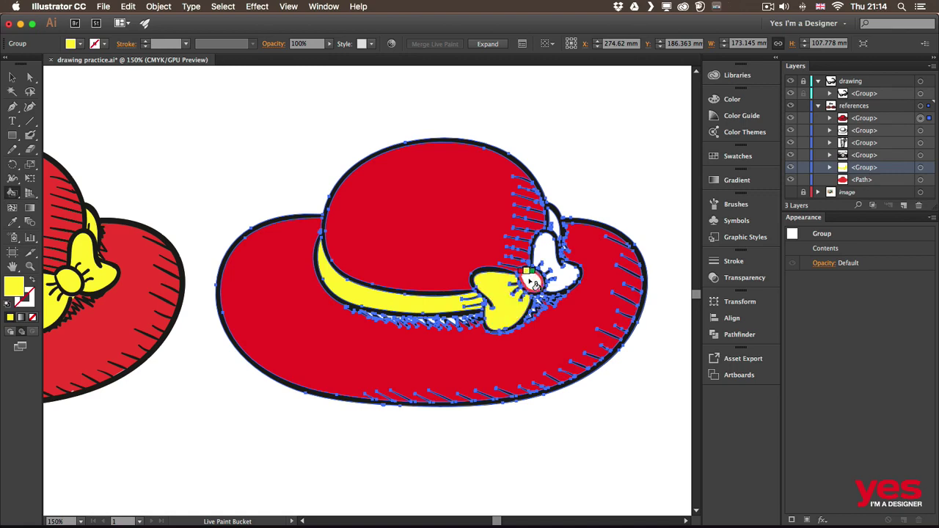
pyautogui.click(530, 278)
pyautogui.click(556, 253)
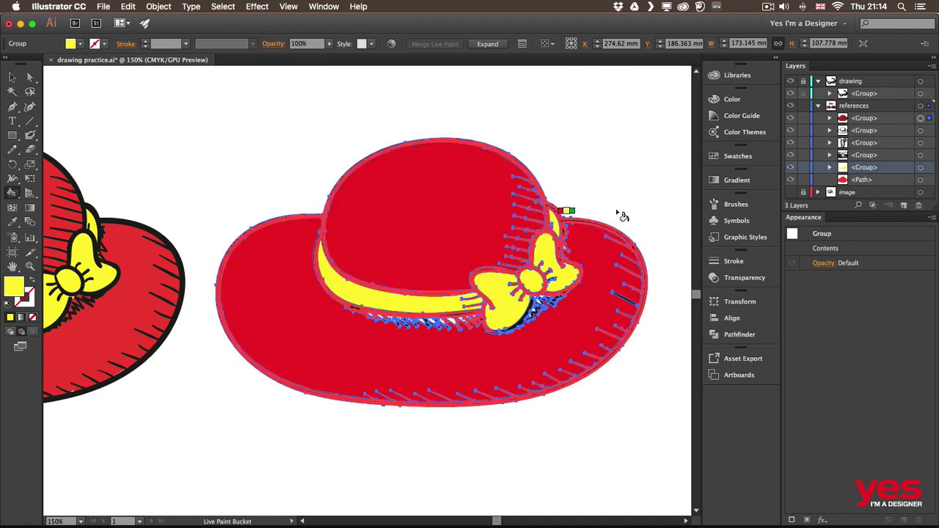
pyautogui.press('v')
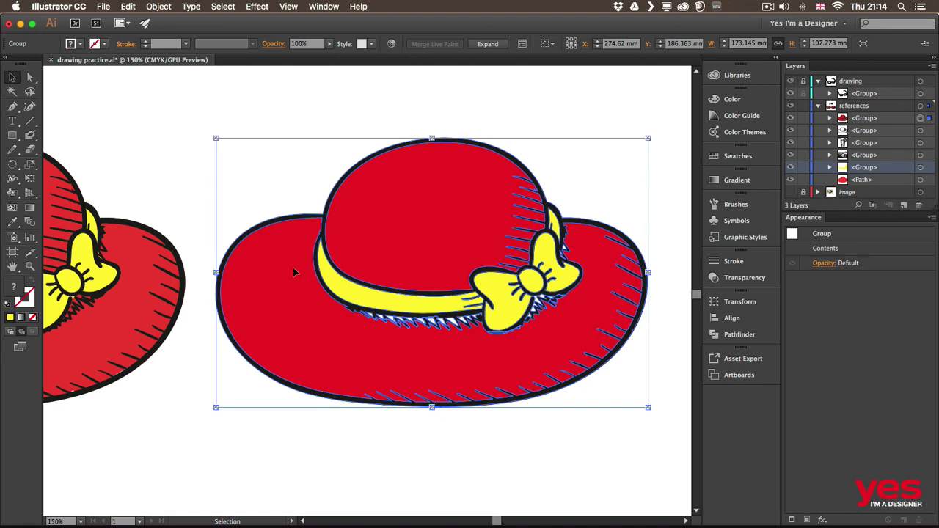
# Fill the white gaps in the shadow hatching under the duplicated hat's band with red using the Live Paint Bucket
pyautogui.press('a')
pyautogui.press('super+equal')
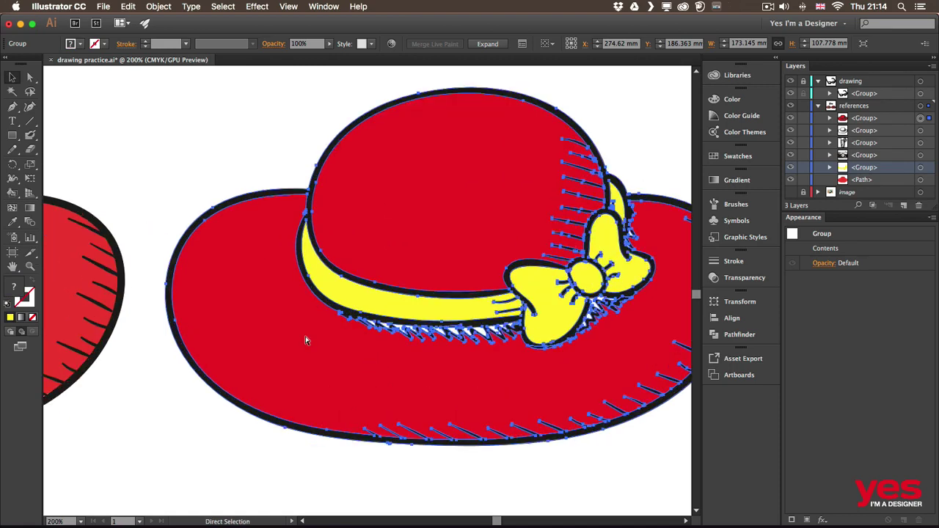
pyautogui.press('super+equal')
pyautogui.press('super+equal')
pyautogui.moveTo(545, 318); pyautogui.dragTo(367, 212)
pyautogui.press('v')
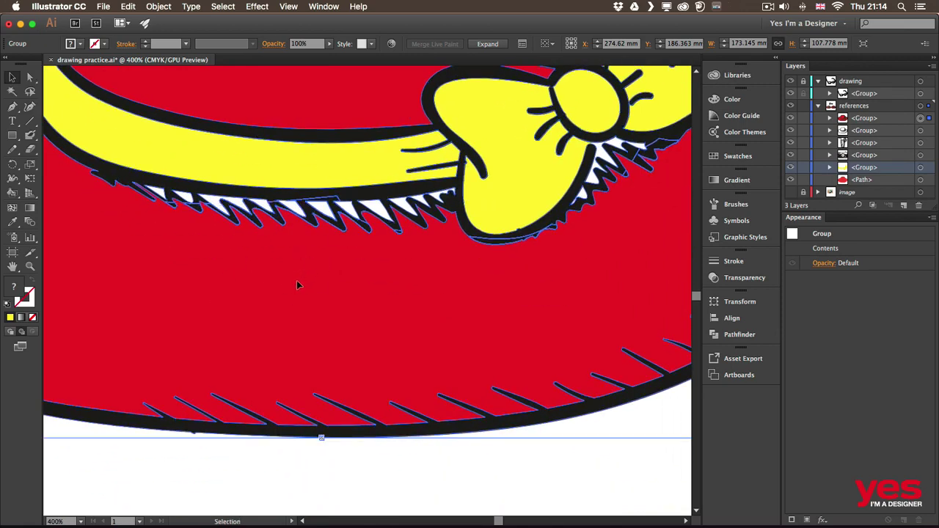
pyautogui.press('k')
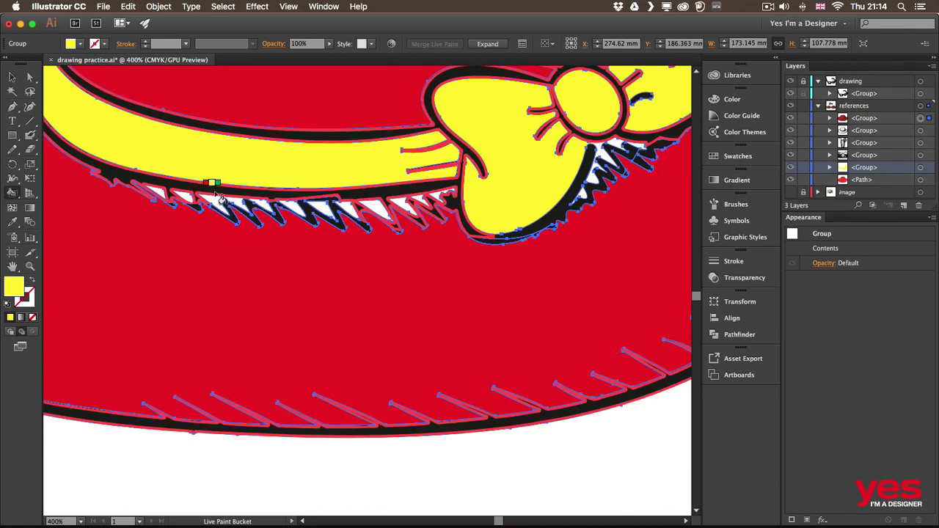
pyautogui.press('Left')
pyautogui.moveTo(214, 199); pyautogui.dragTo(158, 201)
pyautogui.moveTo(294, 198)
pyautogui.mouseDown()
pyautogui.moveTo(266, 195)
pyautogui.moveTo(312, 214)
pyautogui.moveTo(295, 206)
pyautogui.moveTo(384, 213)
pyautogui.moveTo(443, 201)
pyautogui.mouseUp()
# Fill the white gaps in the hatching below the duplicated hat's bow with red using the Live Paint Bucket
pyautogui.hscroll(10, 367, 235)
pyautogui.scroll(3, 367, 234)
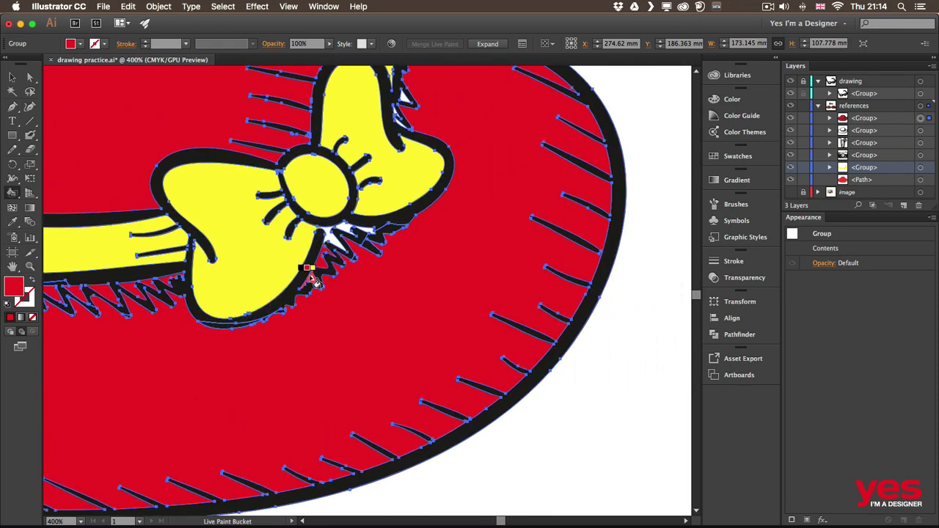
pyautogui.moveTo(310, 269); pyautogui.dragTo(334, 242)
# Fill the tiny white gaps beside the bow's upper loop with red, undoing the accidental red fill of the outline
pyautogui.scroll(3, 330, 238)
pyautogui.hscroll(1, 330, 239)
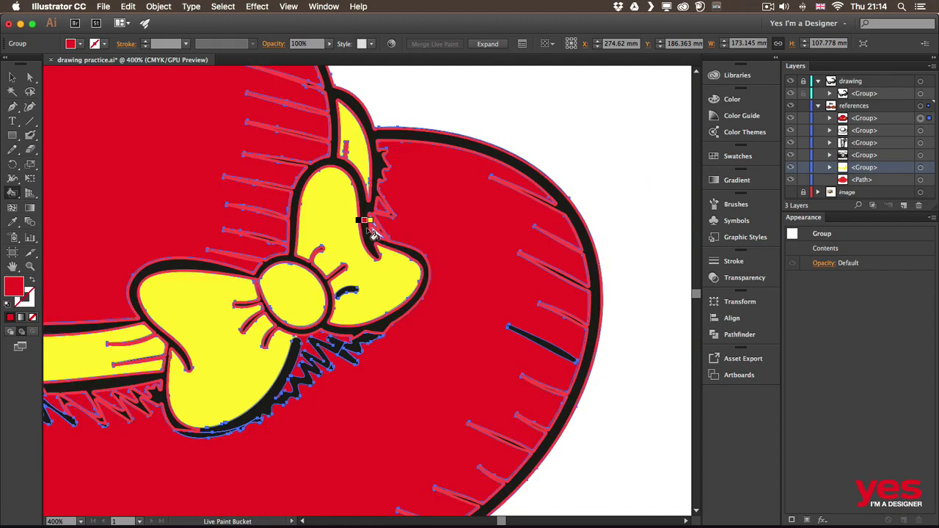
pyautogui.click(370, 232)
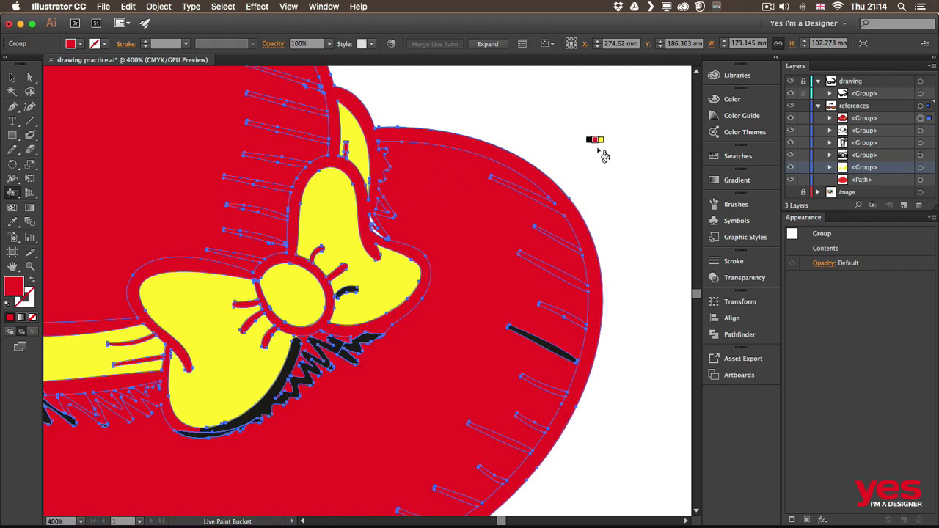
pyautogui.hotkey('ctrl', 'z')
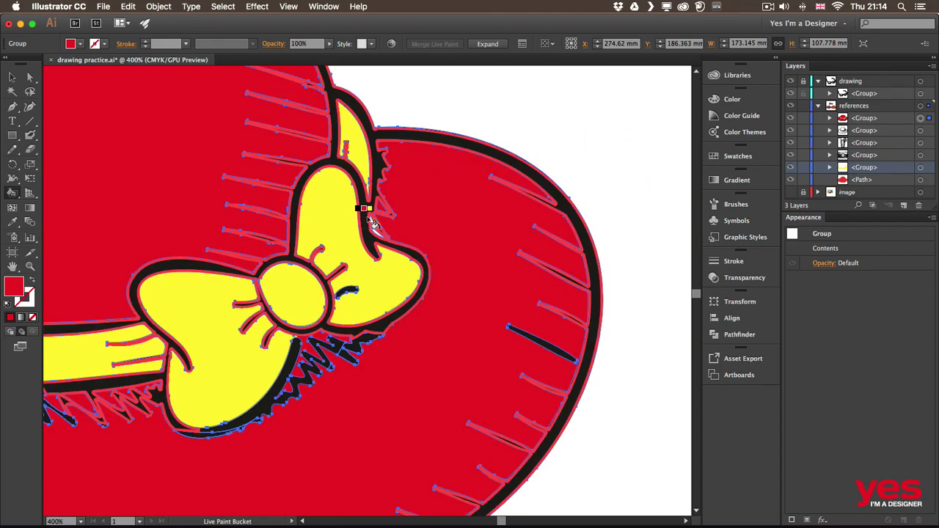
pyautogui.scroll(-1, 370, 220)
pyautogui.scroll(4, 363, 224)
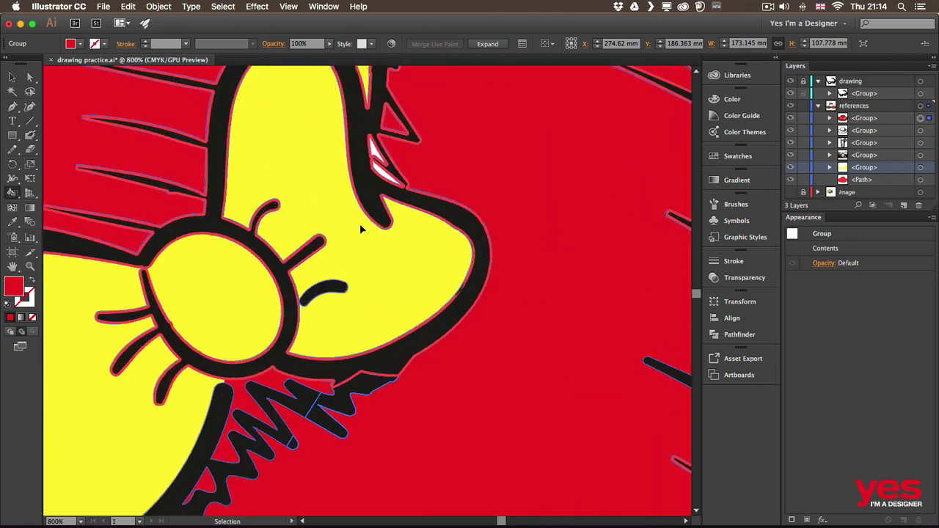
pyautogui.moveTo(394, 147)
pyautogui.mouseDown()
pyautogui.moveTo(359, 192)
pyautogui.moveTo(330, 292)
pyautogui.mouseUp()
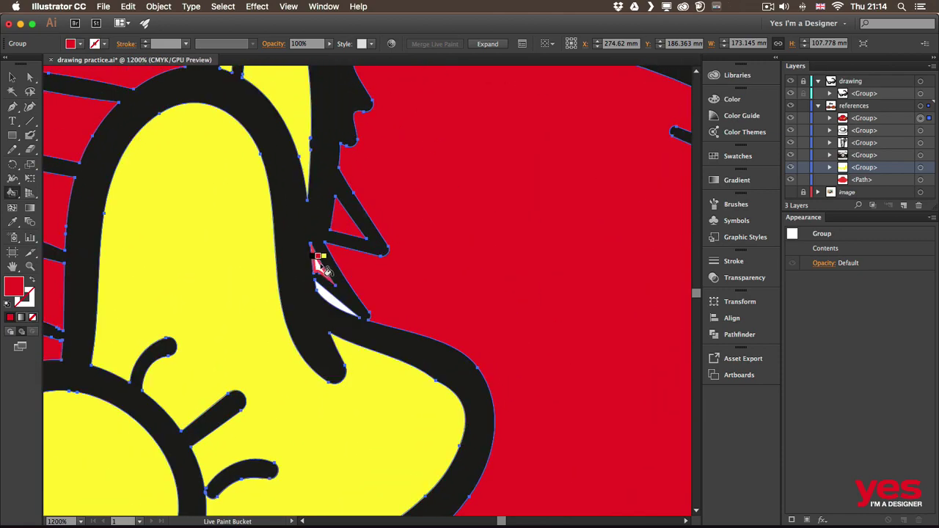
pyautogui.click(330, 292)
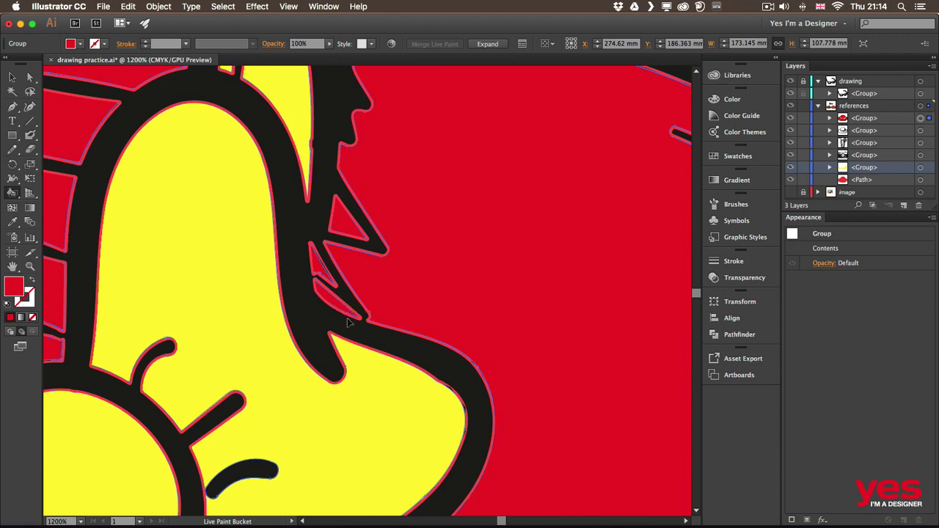
# Deselect the duplicated hat and examine its Live Paint colouring next to the original hat
pyautogui.hotkey('ctrl', '-')
pyautogui.hotkey('ctrl', '-')
pyautogui.hotkey('ctrl', '-')
pyautogui.hotkey('ctrl', '-')
pyautogui.hotkey('ctrl', '-')
pyautogui.press('v')
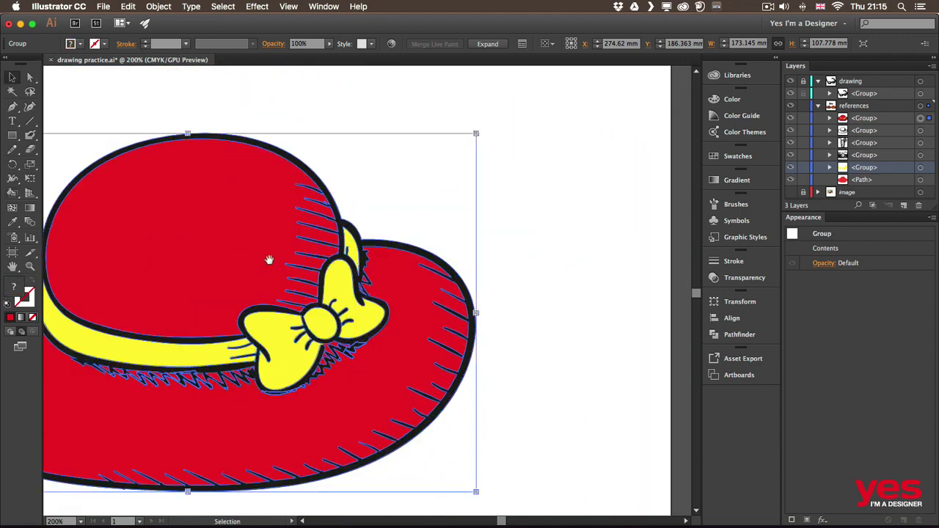
pyautogui.click(113, 153)
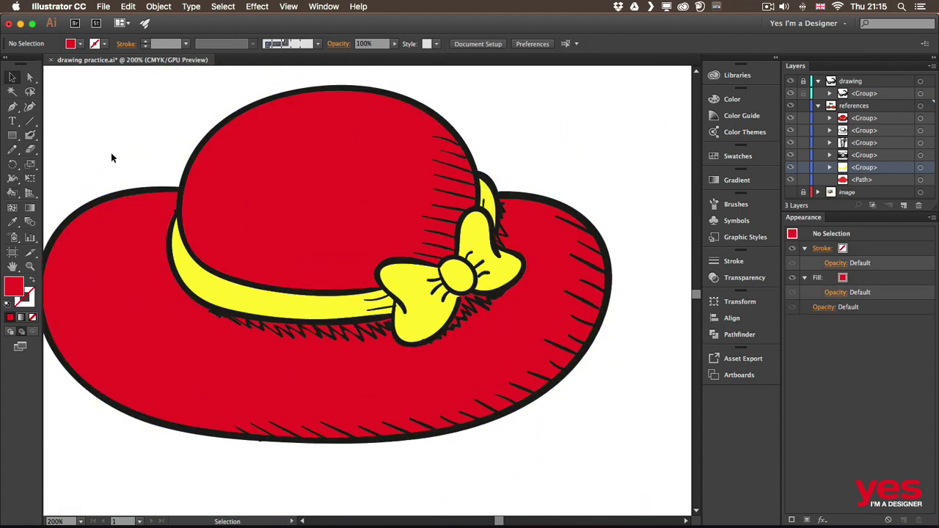
pyautogui.hotkey('ctrl', '-')
pyautogui.hotkey('ctrl', '-')
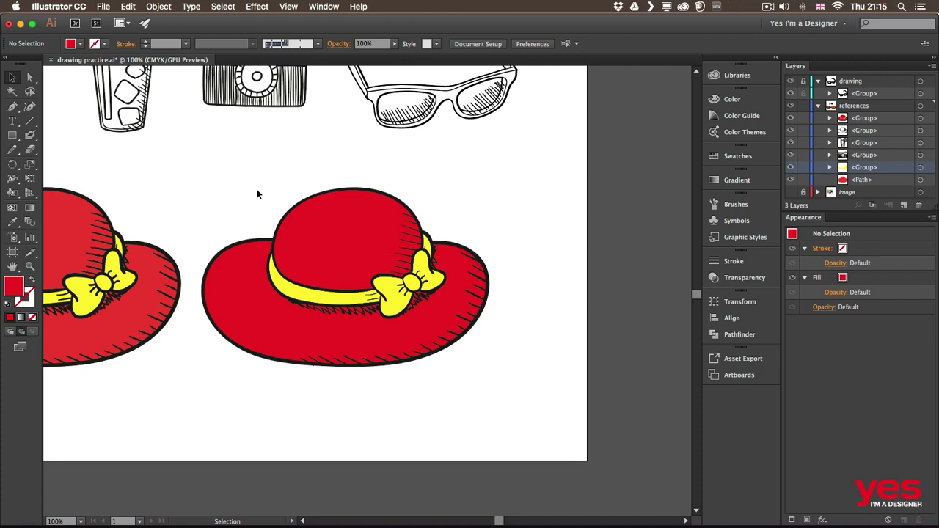
# Undo the red gap fills around the duplicated hat's band and bow, and leave the hat deselected
pyautogui.click(490, 271)
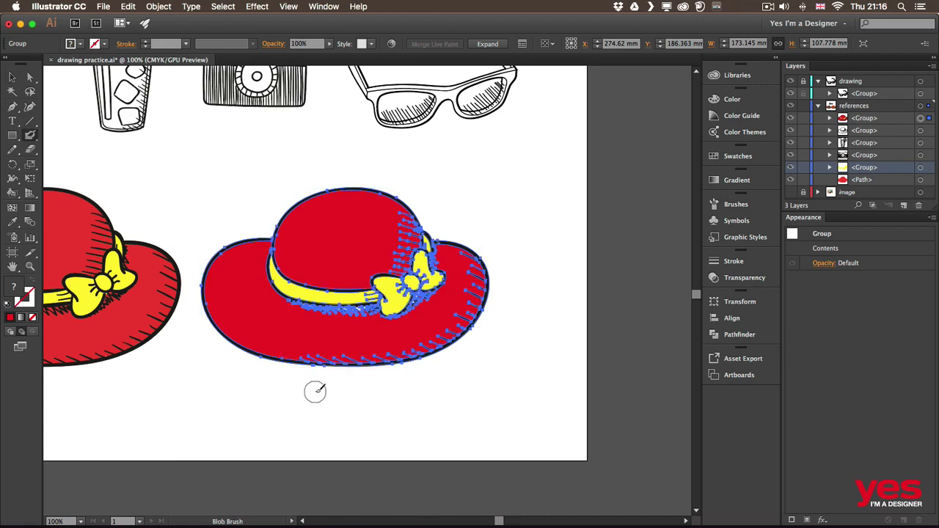
pyautogui.press('super+equal')
pyautogui.press('super+equal')
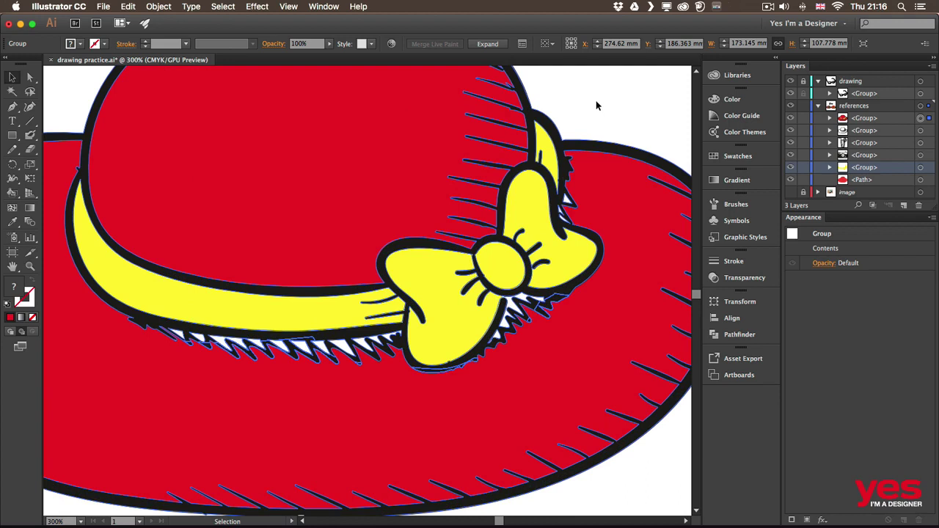
pyautogui.click(598, 105)
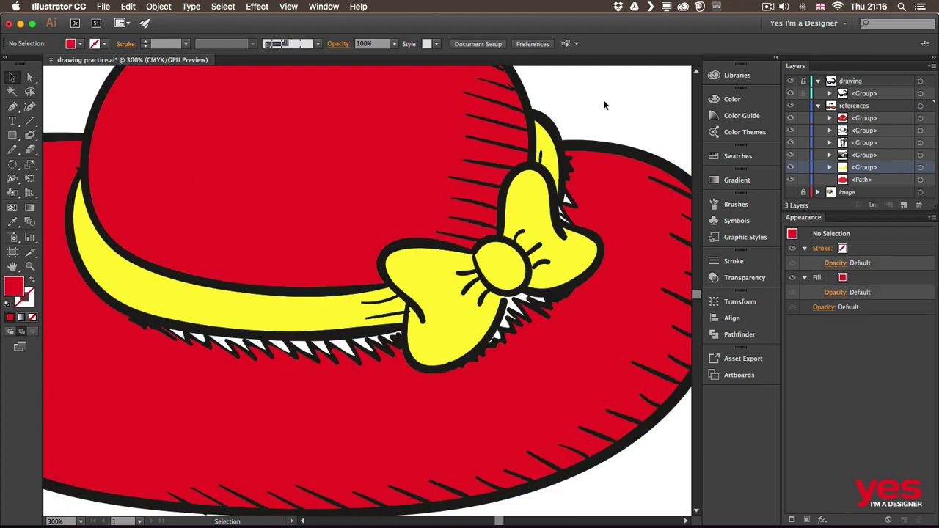
# Switch to the Blob Brush with a smaller brush size and lock the duplicated hat's Live Paint group
pyautogui.hotkey('shift', 'b')
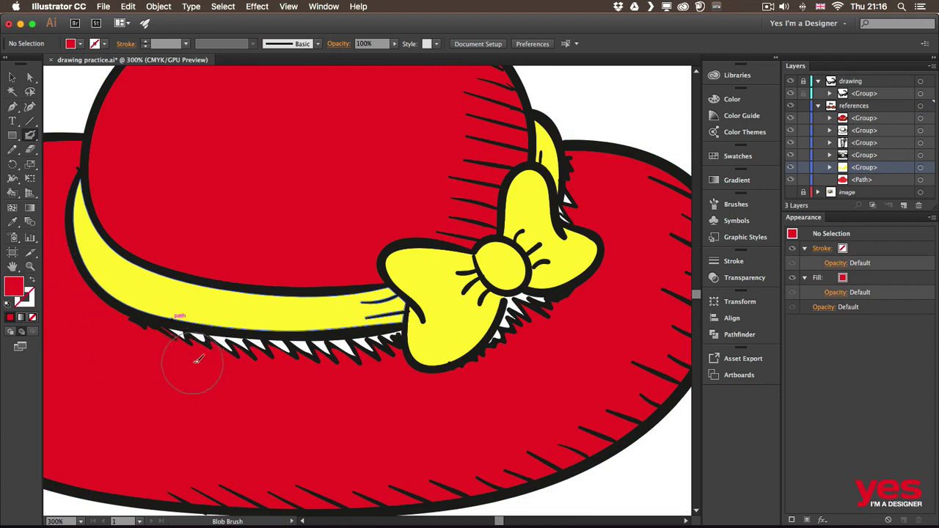
pyautogui.moveTo(179, 331); pyautogui.dragTo(184, 334)
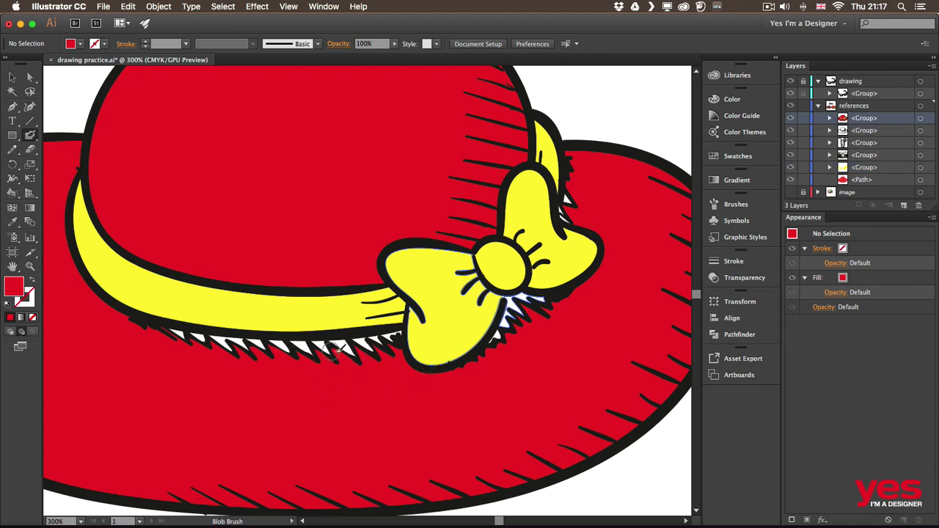
pyautogui.click(803, 119)
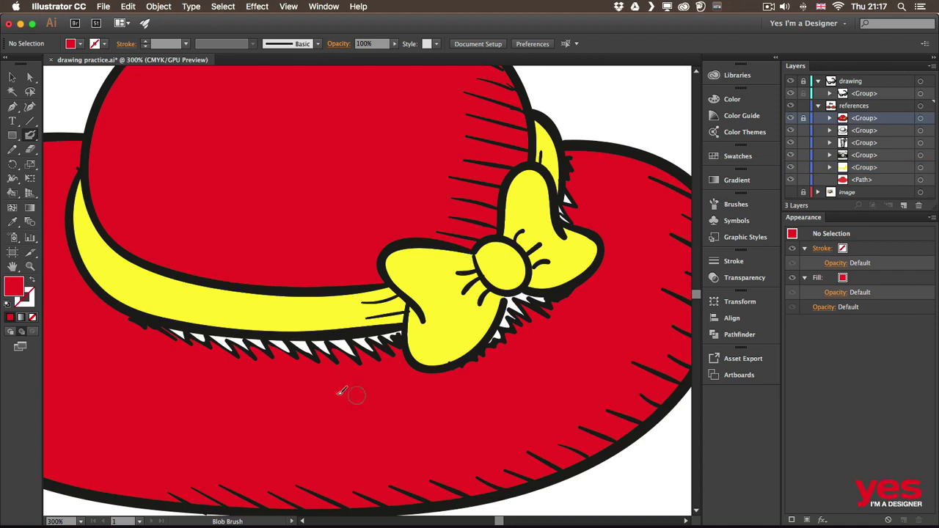
# Paint red behind the duplicated hat's hatching with the Blob Brush, covering the white gaps under the band and around the bow
pyautogui.moveTo(292, 354)
pyautogui.mouseDown()
pyautogui.moveTo(317, 363)
pyautogui.moveTo(304, 351)
pyautogui.moveTo(382, 341)
pyautogui.mouseUp()
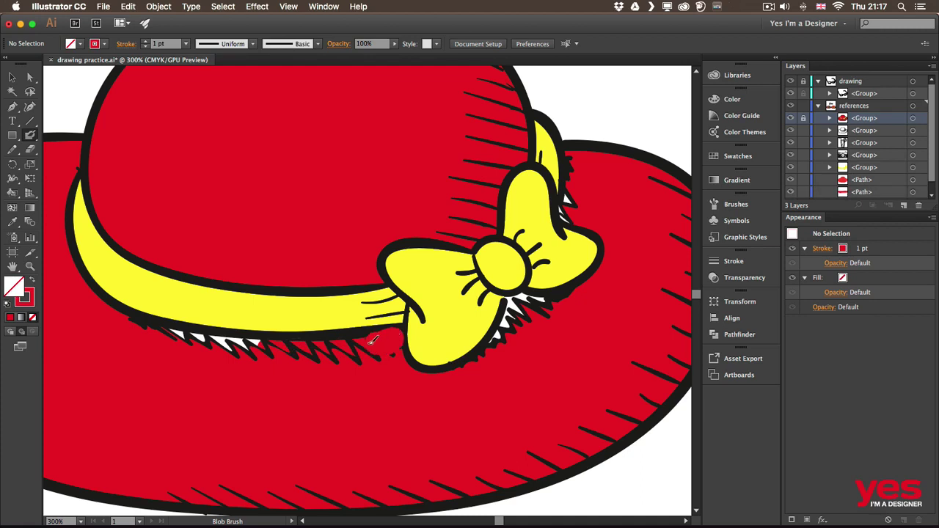
pyautogui.moveTo(168, 333); pyautogui.dragTo(275, 352)
pyautogui.moveTo(527, 311)
pyautogui.mouseDown()
pyautogui.moveTo(491, 344)
pyautogui.moveTo(522, 303)
pyautogui.moveTo(546, 308)
pyautogui.moveTo(536, 318)
pyautogui.mouseUp()
pyautogui.moveTo(545, 302); pyautogui.dragTo(514, 311)
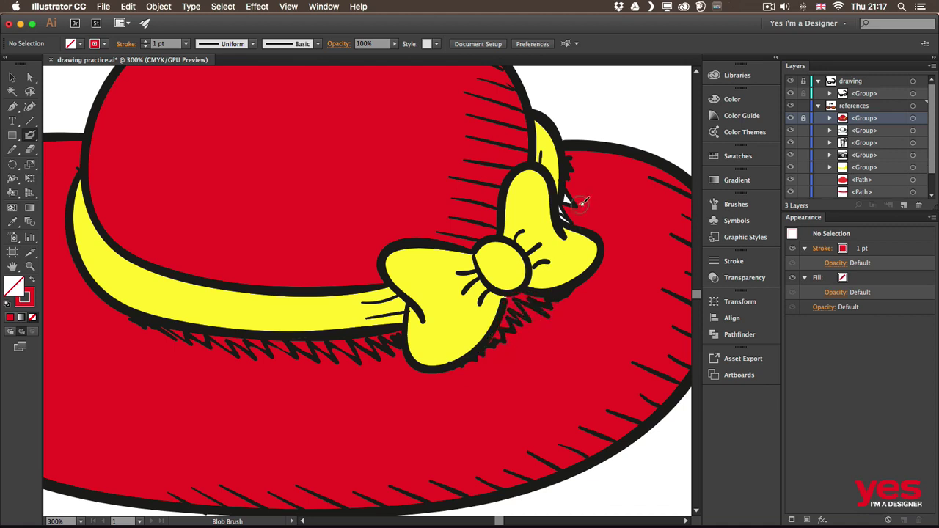
pyautogui.moveTo(578, 203)
pyautogui.mouseDown()
pyautogui.moveTo(566, 211)
pyautogui.moveTo(572, 192)
pyautogui.moveTo(586, 202)
pyautogui.mouseUp()
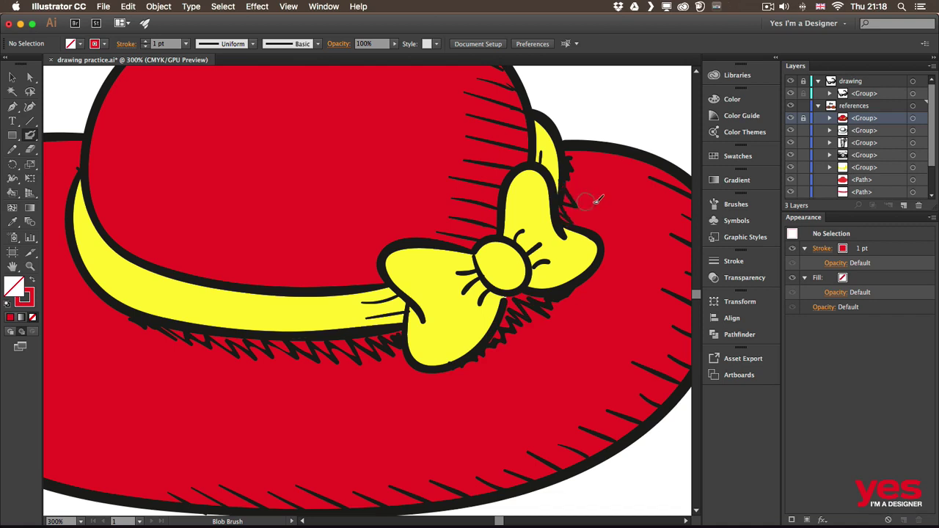
# Unlock the duplicated hat's group and compare the finished hat with the original on the whole artboard
pyautogui.press('v')
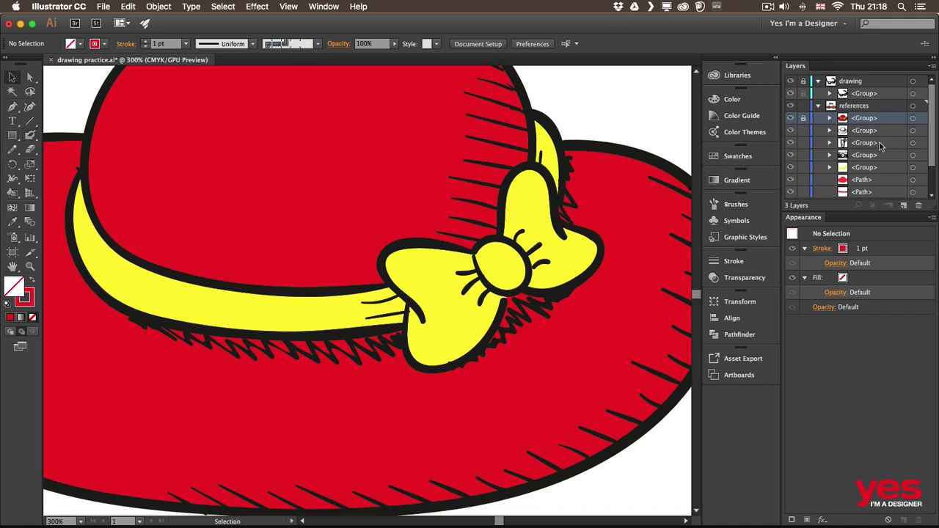
pyautogui.press('super+minus')
pyautogui.press('super+minus')
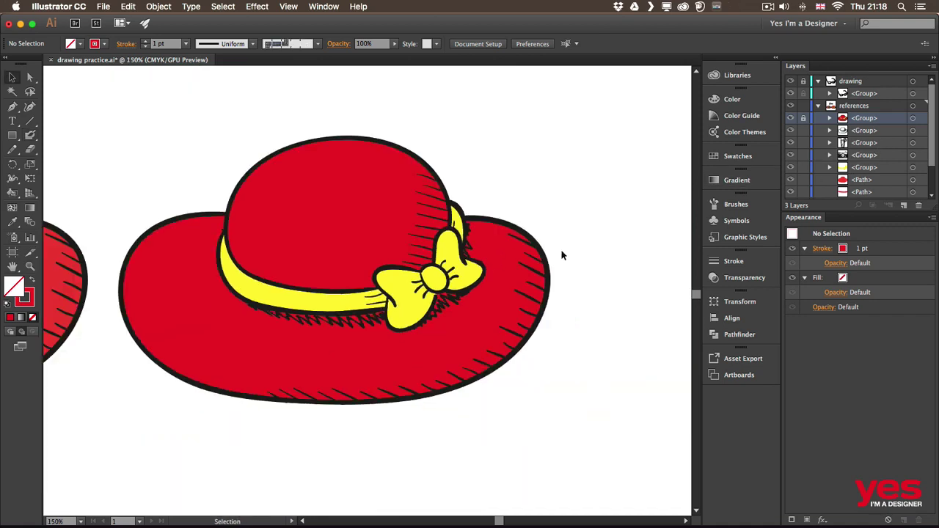
pyautogui.press('space')
pyautogui.moveTo(405, 156); pyautogui.dragTo(465, 167)
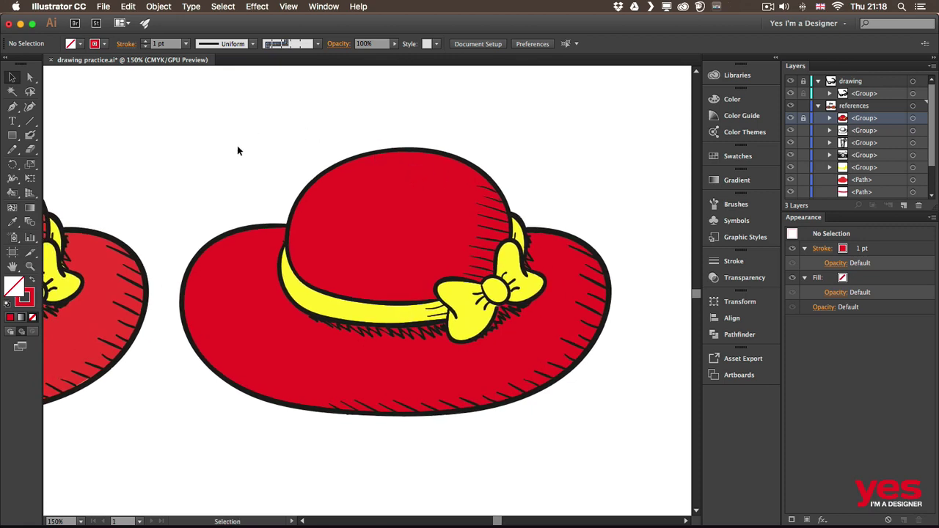
pyautogui.press('super+0')
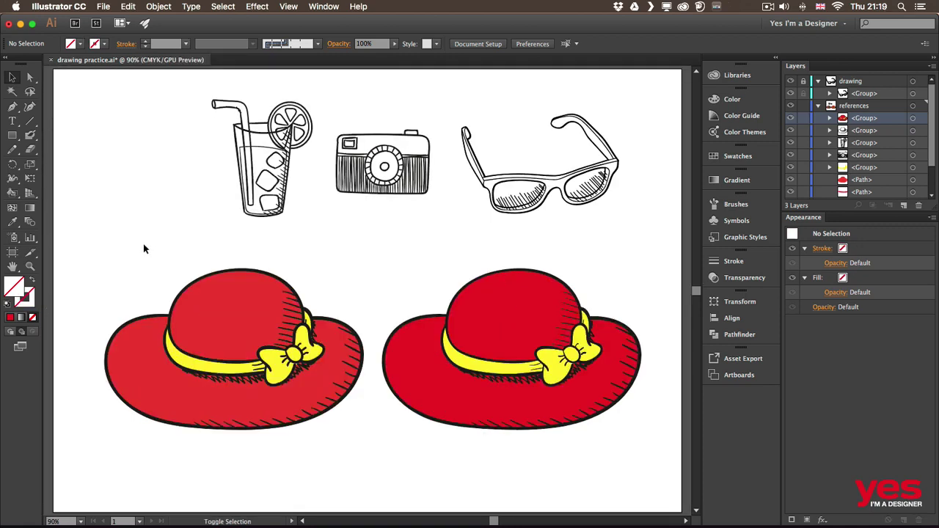
pyautogui.hotkey('shift', 'b')
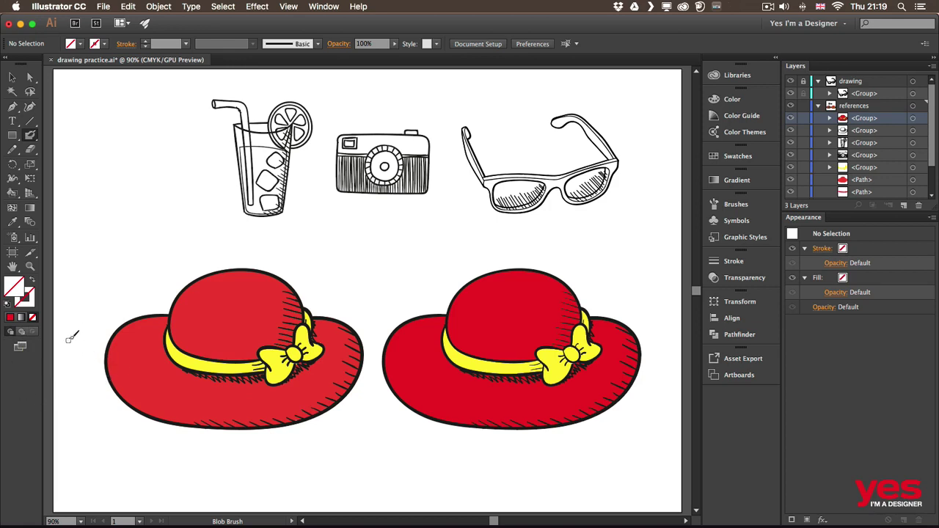
pyautogui.press('v')
pyautogui.click(425, 330)
pyautogui.click(368, 275)
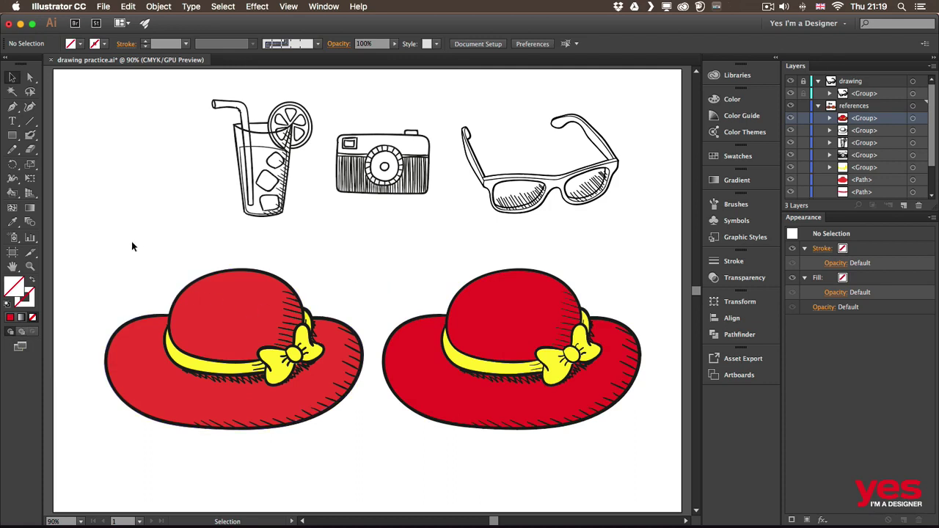
# Select the whole original hat and erase one nearly vertical and one wavy stroke through it with the Eraser
pyautogui.moveTo(132, 246); pyautogui.dragTo(335, 452)
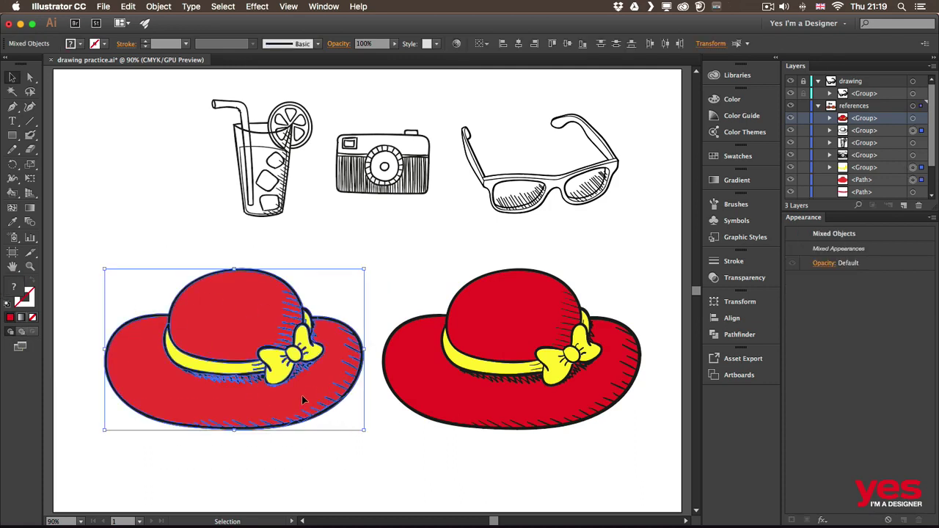
pyautogui.hotkey('shift', 'e')
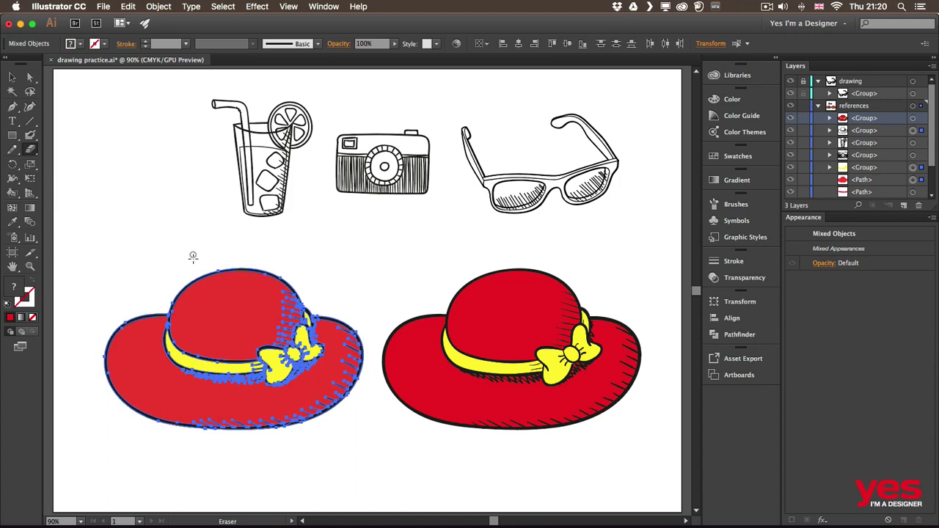
pyautogui.moveTo(203, 270); pyautogui.dragTo(224, 431)
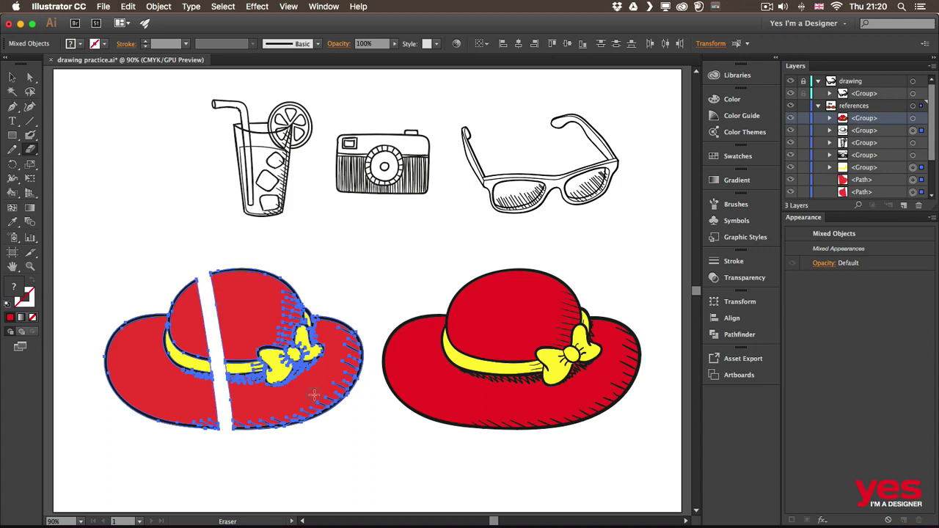
pyautogui.moveTo(126, 412)
pyautogui.mouseDown()
pyautogui.moveTo(225, 345)
pyautogui.moveTo(294, 314)
pyautogui.moveTo(301, 292)
pyautogui.mouseUp()
pyautogui.press('v')
pyautogui.click(423, 357)
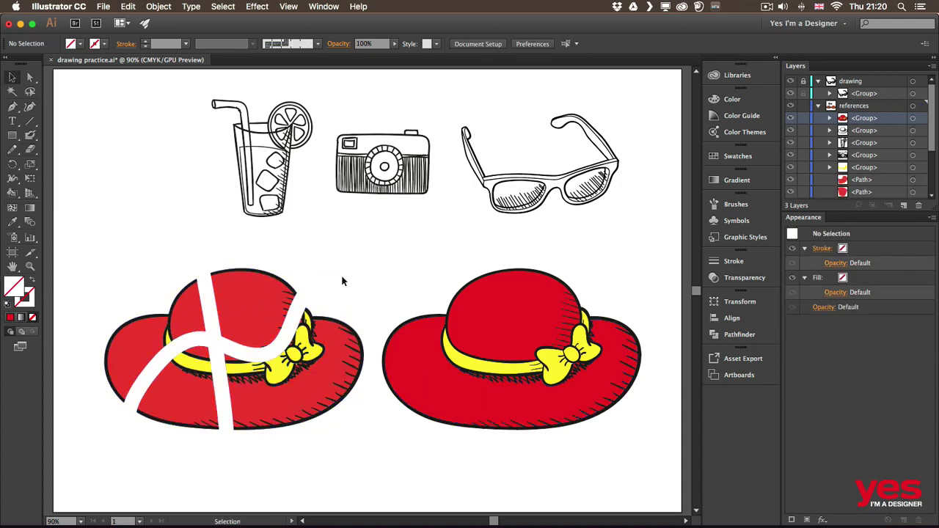
# Undo both eraser strokes through the original hat
pyautogui.moveTo(393, 242); pyautogui.dragTo(331, 276)
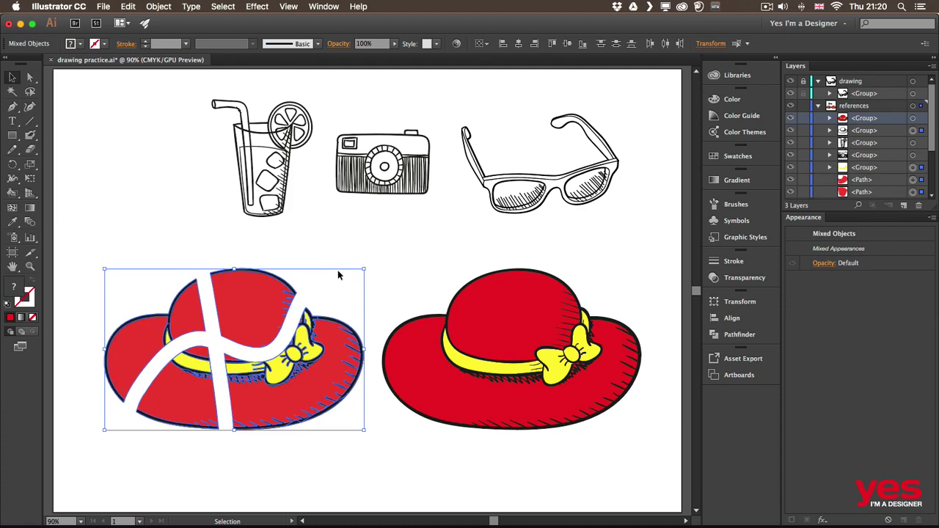
pyautogui.press('super+z')
pyautogui.press('super+z')
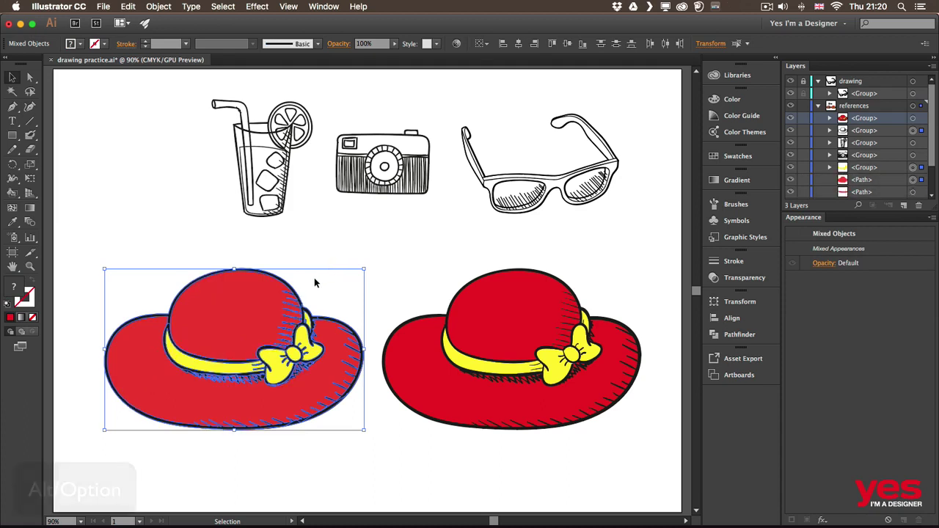
# Erase rectangular areas from the bottom, left and right of the original hat's brim with straight edges, and deselect the hat
pyautogui.press('alt')
pyautogui.hotkey('shift', 'e')
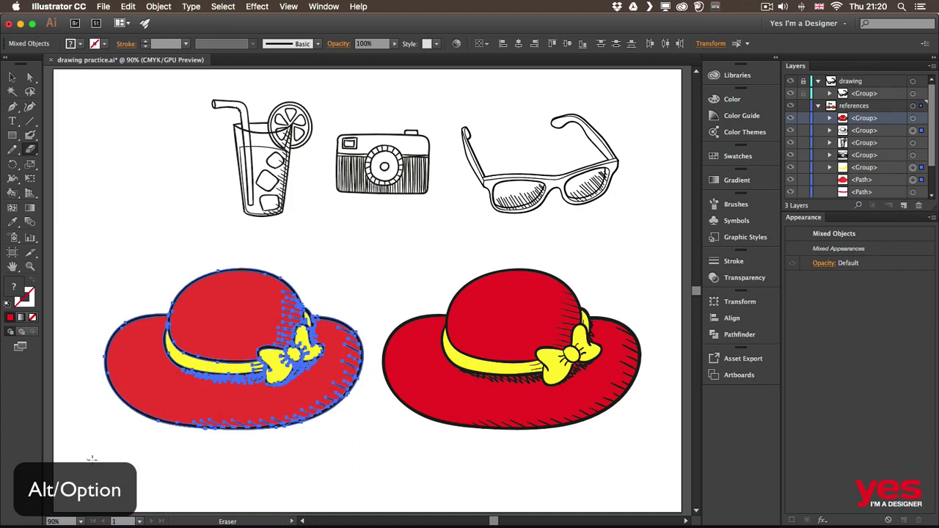
pyautogui.moveTo(87, 460); pyautogui.dragTo(366, 389)
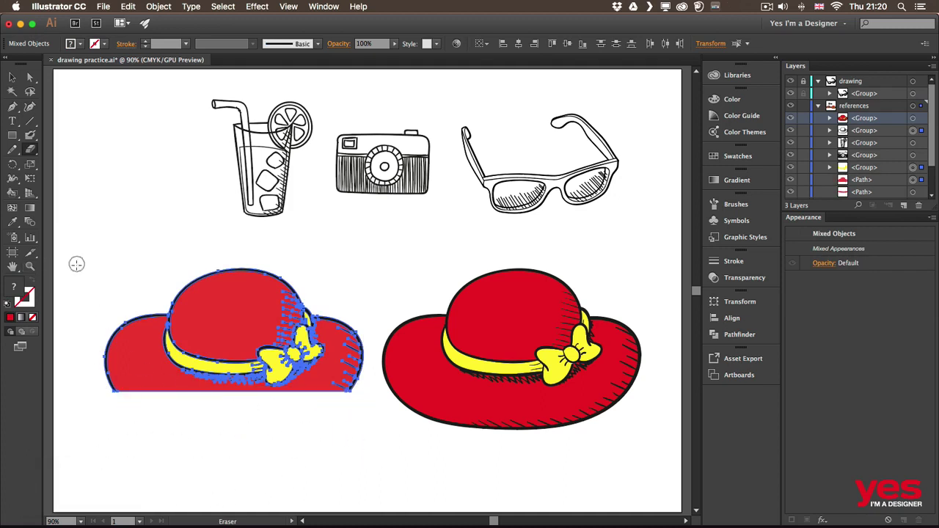
pyautogui.moveTo(76, 262)
pyautogui.mouseDown()
pyautogui.moveTo(134, 433)
pyautogui.moveTo(146, 434)
pyautogui.mouseUp()
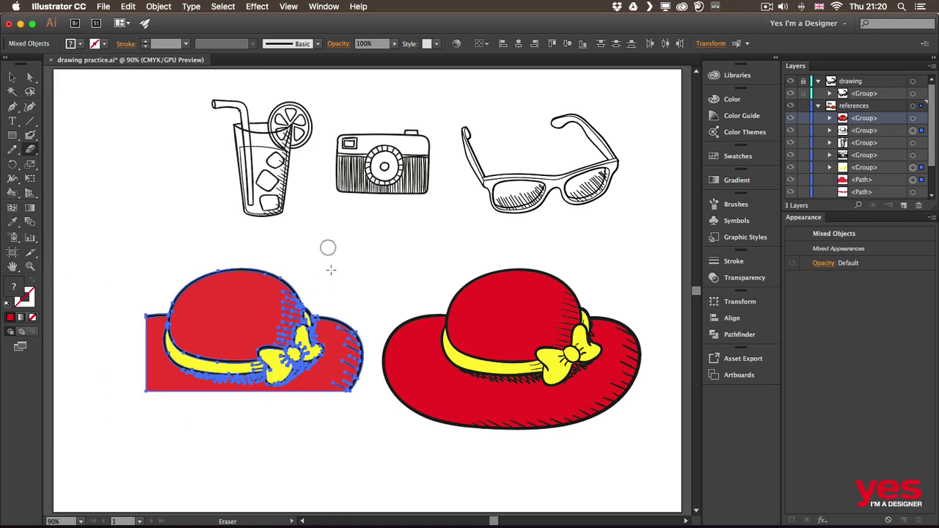
pyautogui.moveTo(327, 247)
pyautogui.mouseDown()
pyautogui.moveTo(384, 423)
pyautogui.moveTo(368, 434)
pyautogui.mouseUp()
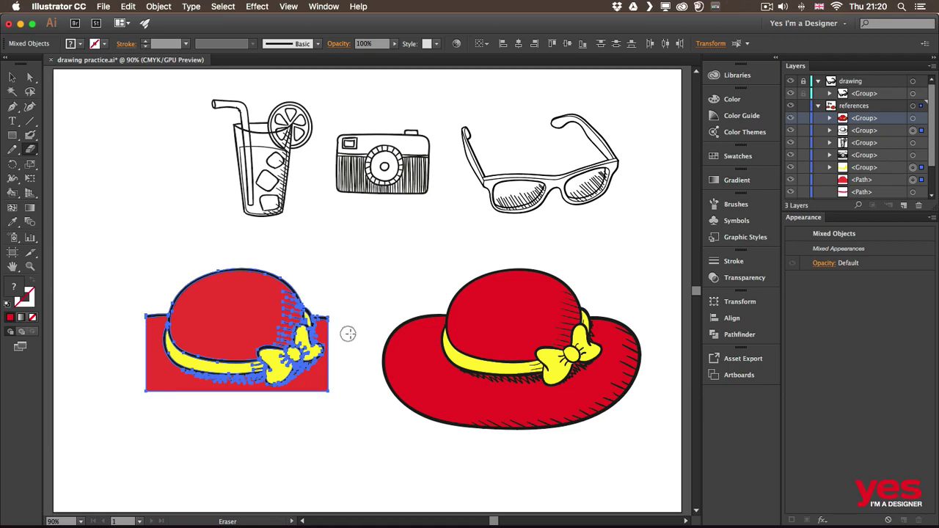
pyautogui.press('v')
pyautogui.click(356, 287)
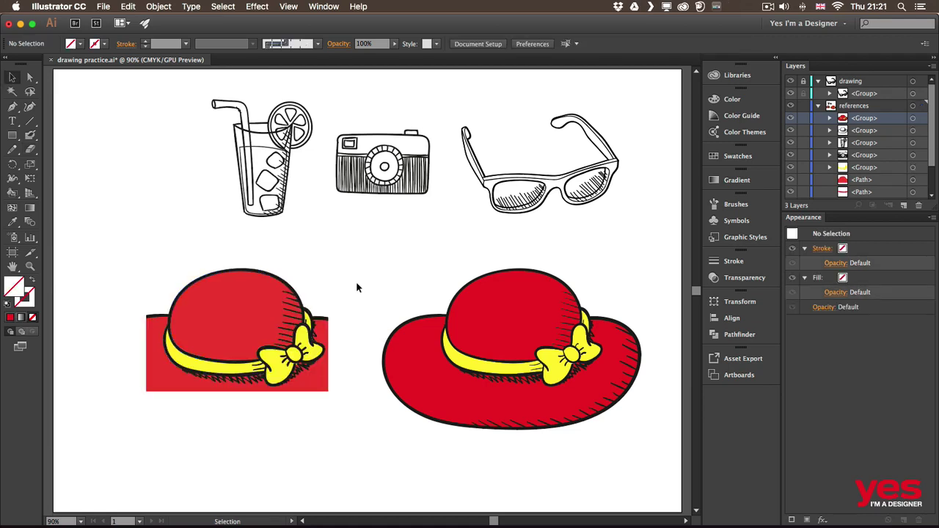